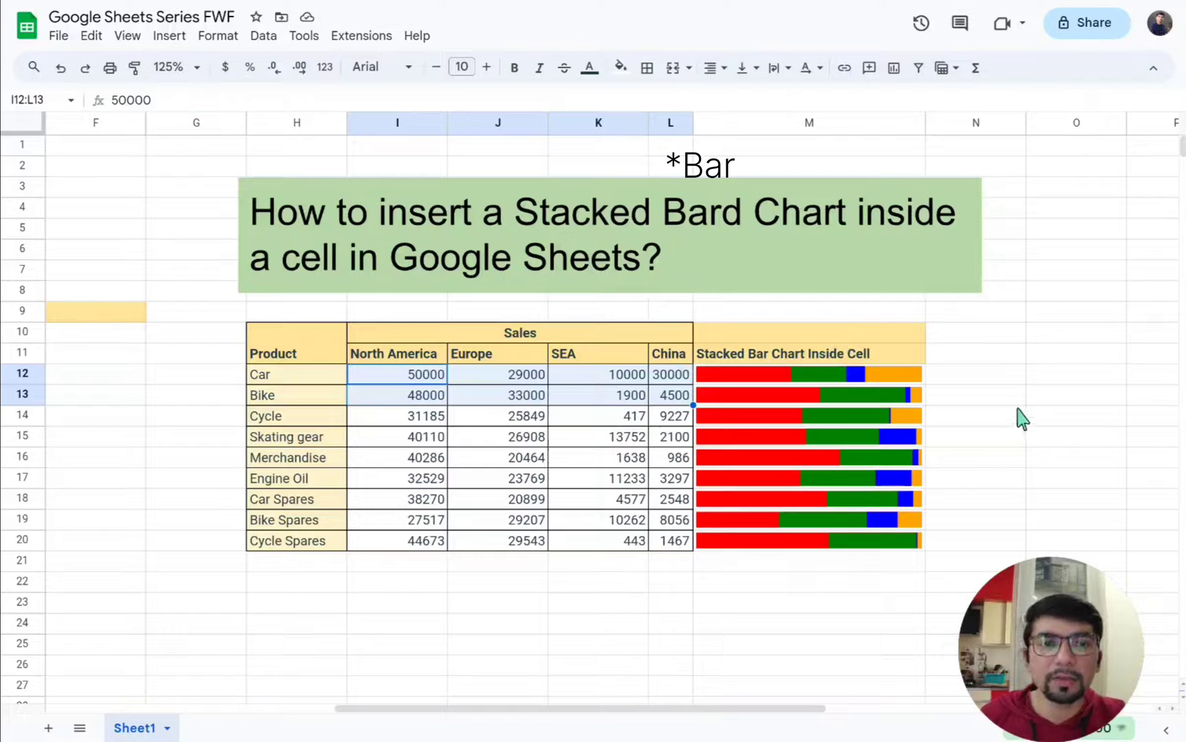
pyautogui.moveTo(979, 382); pyautogui.dragTo(938, 543)
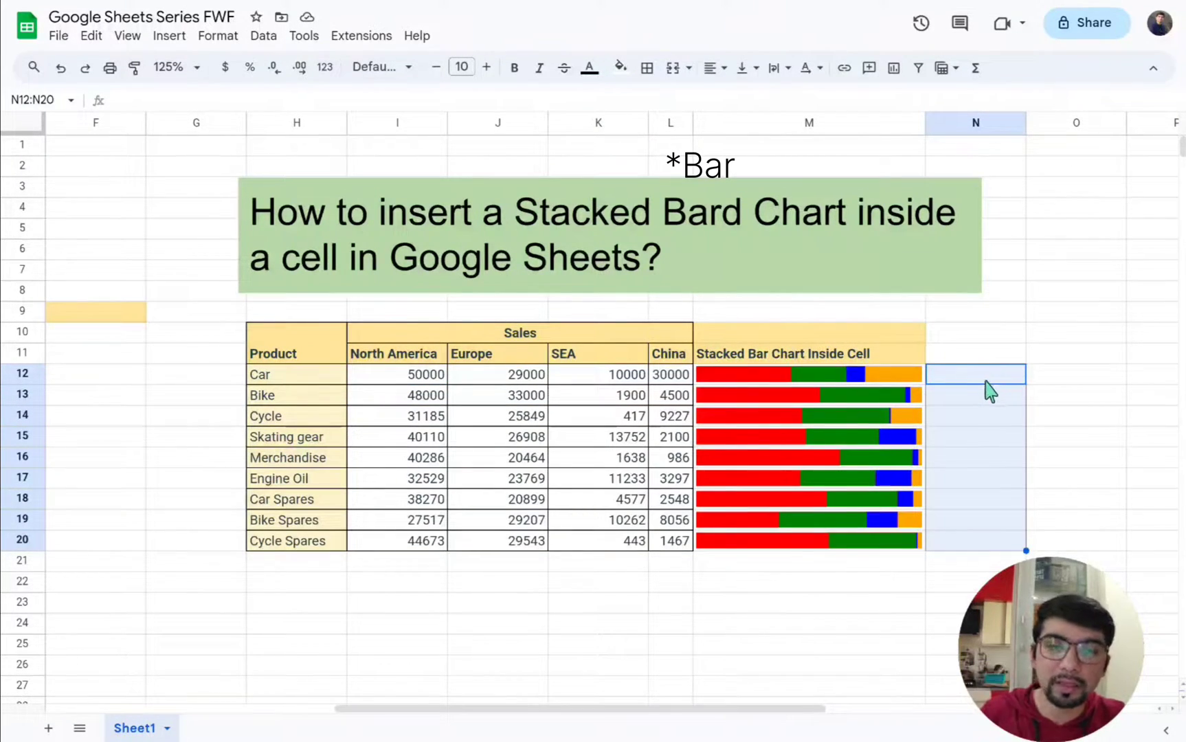
pyautogui.click(981, 378)
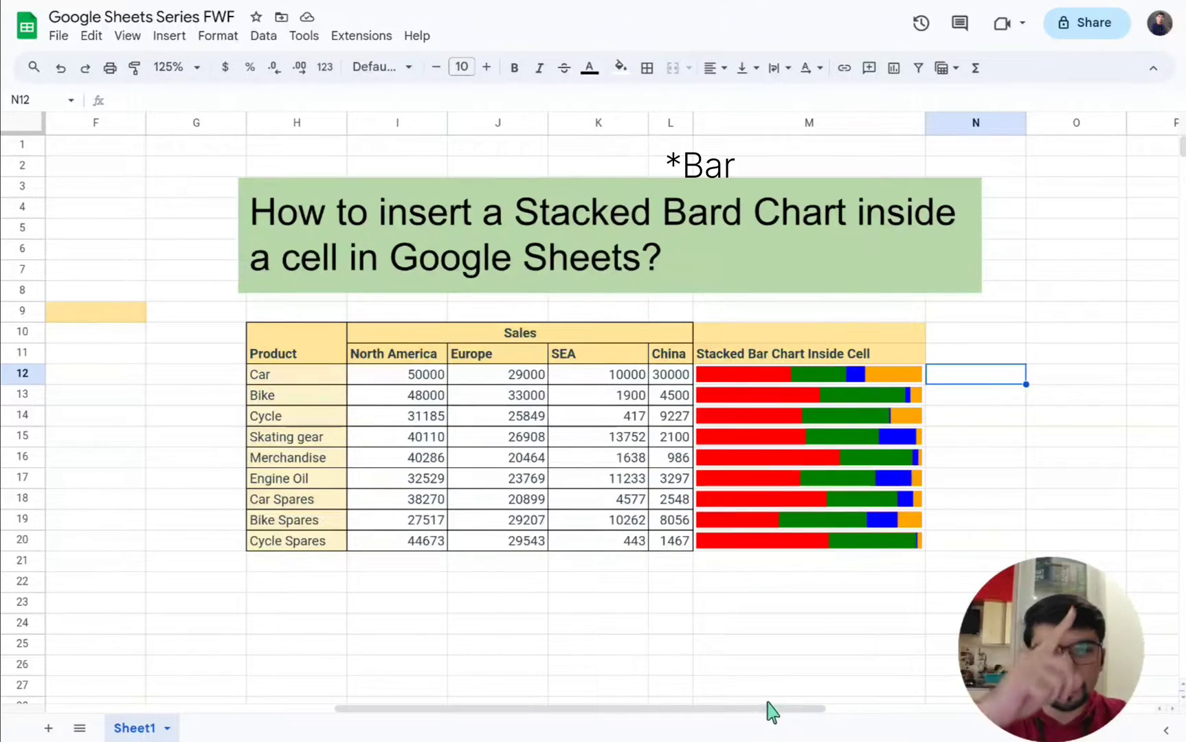
pyautogui.moveTo(756, 708); pyautogui.dragTo(452, 679)
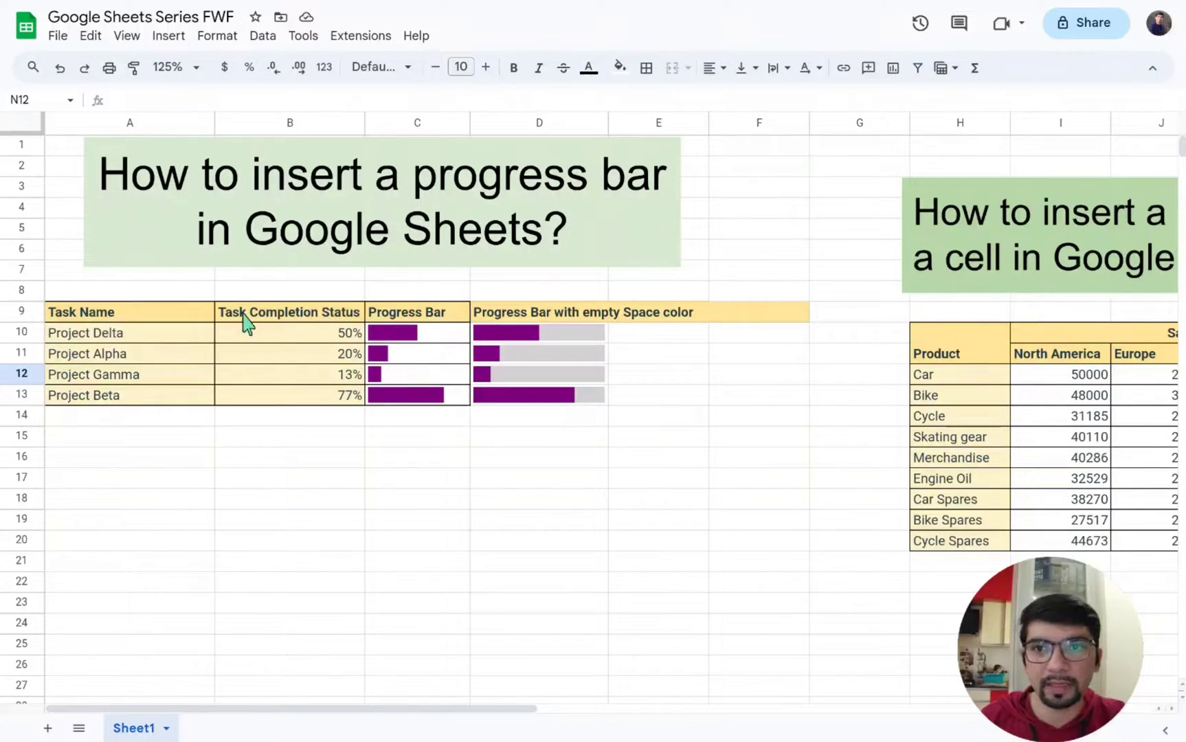
pyautogui.moveTo(495, 711); pyautogui.dragTo(794, 674)
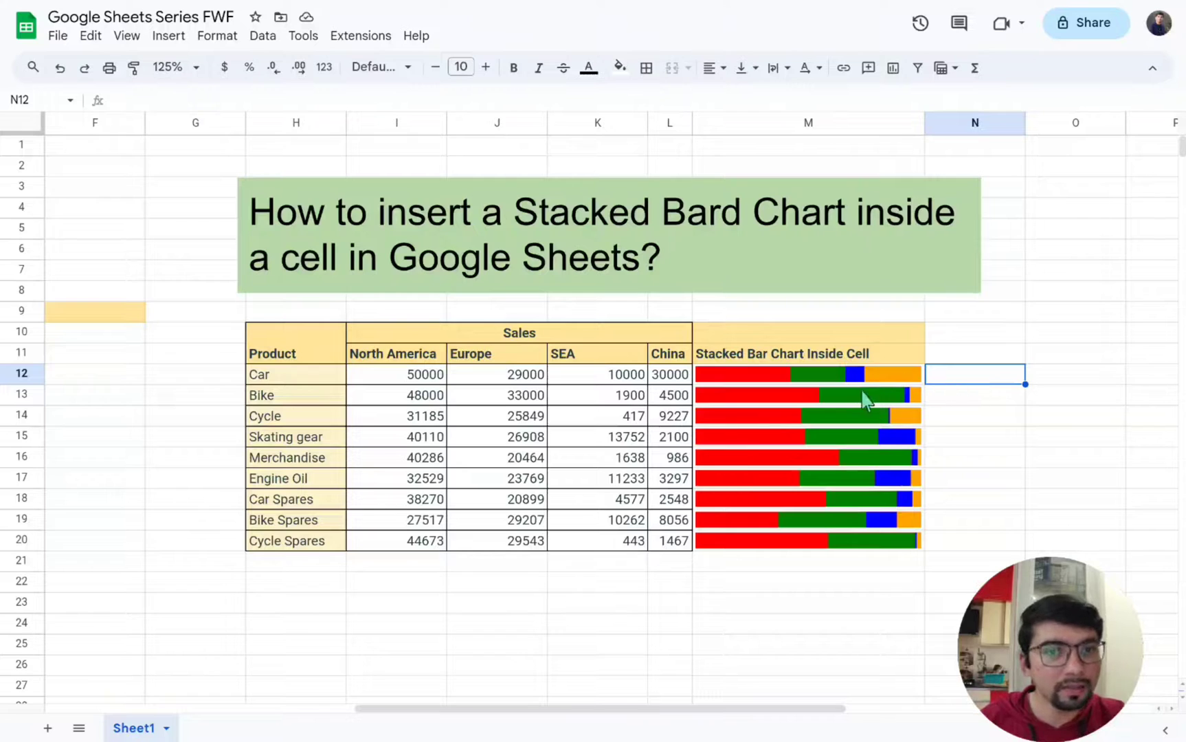
# Clear the existing sparkline charts from the range M12:M23 and select cell M12.
pyautogui.moveTo(766, 382); pyautogui.dragTo(758, 599)
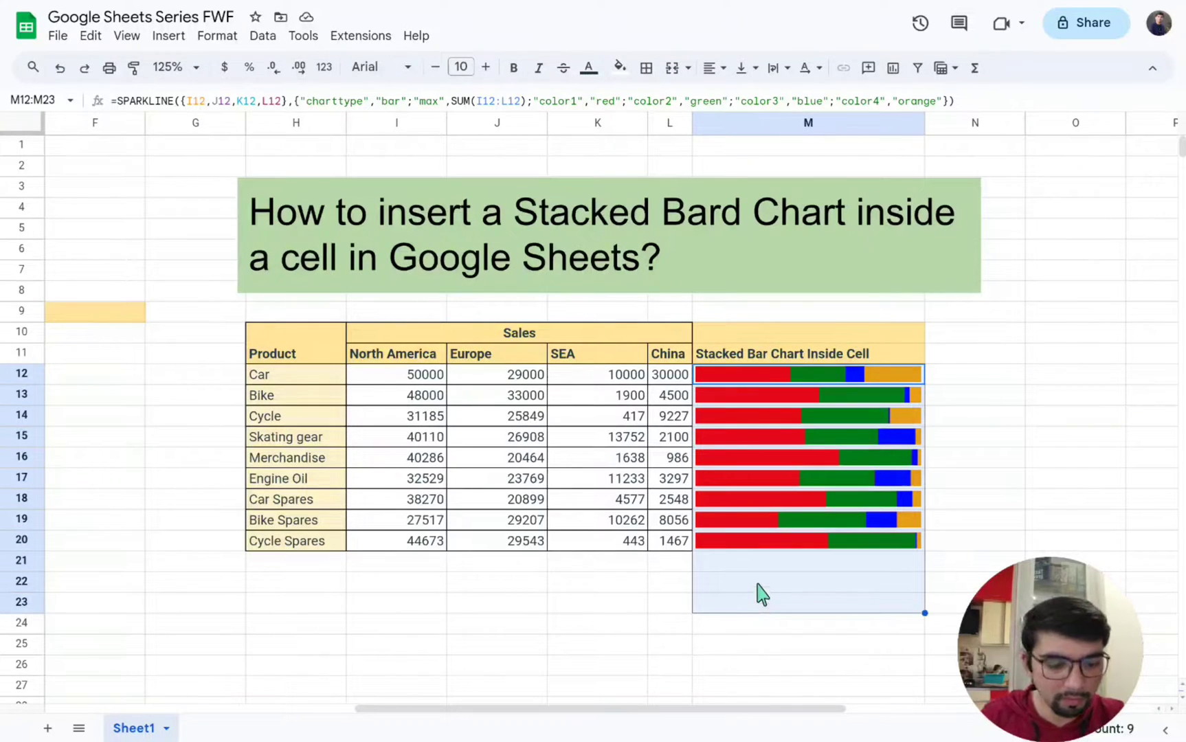
pyautogui.press('Delete')
pyautogui.click(841, 382)
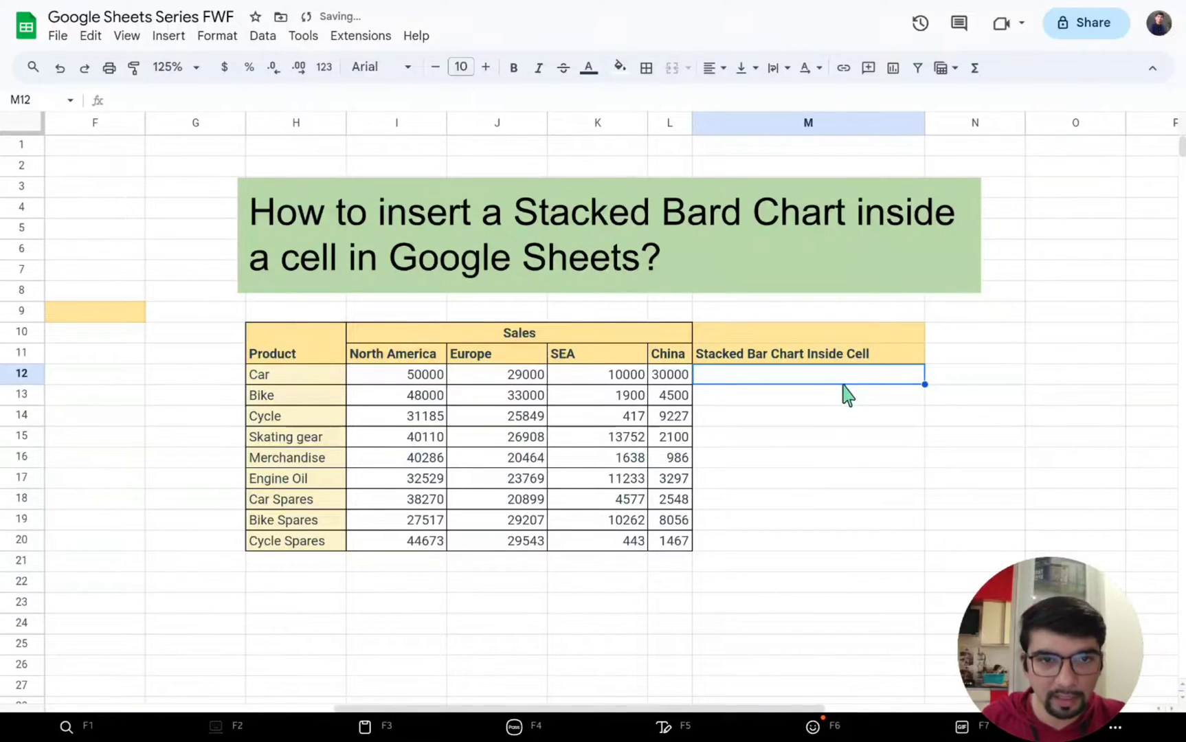
# Set the sheet zoom to 150%, keeping the whole sales table and its chart column in view.
pyautogui.click(191, 68)
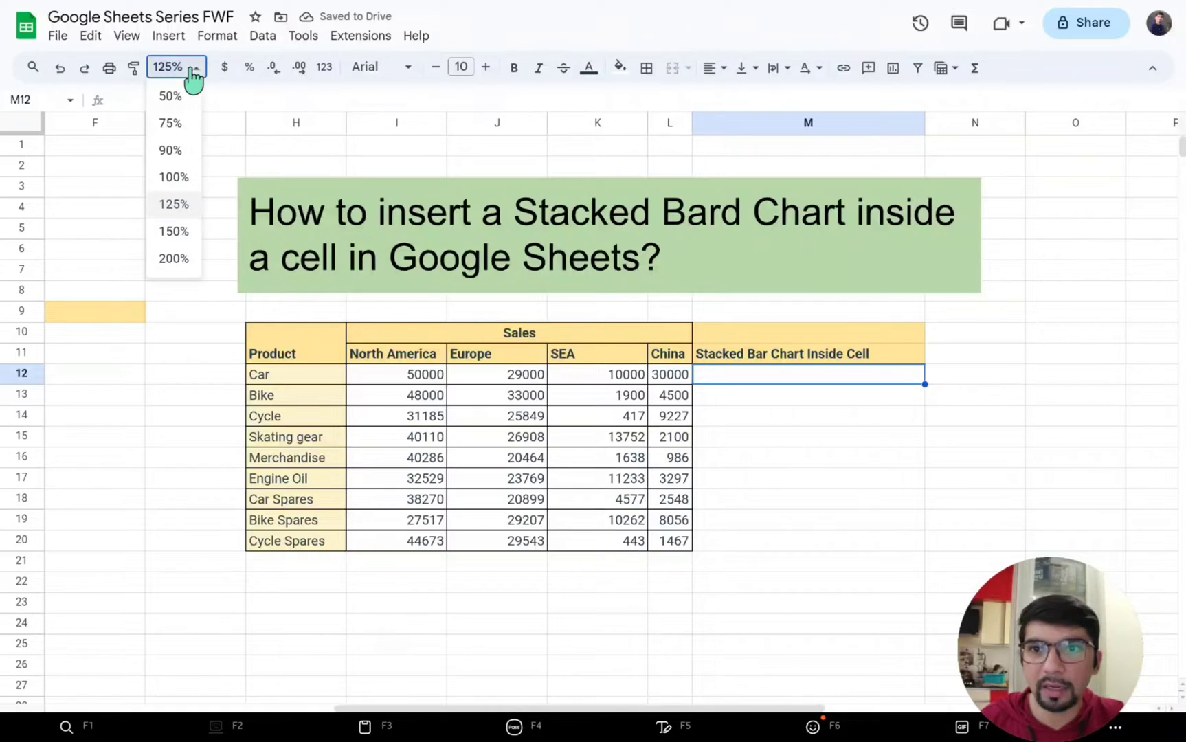
pyautogui.click(187, 233)
pyautogui.scroll(-1, 636, 413)
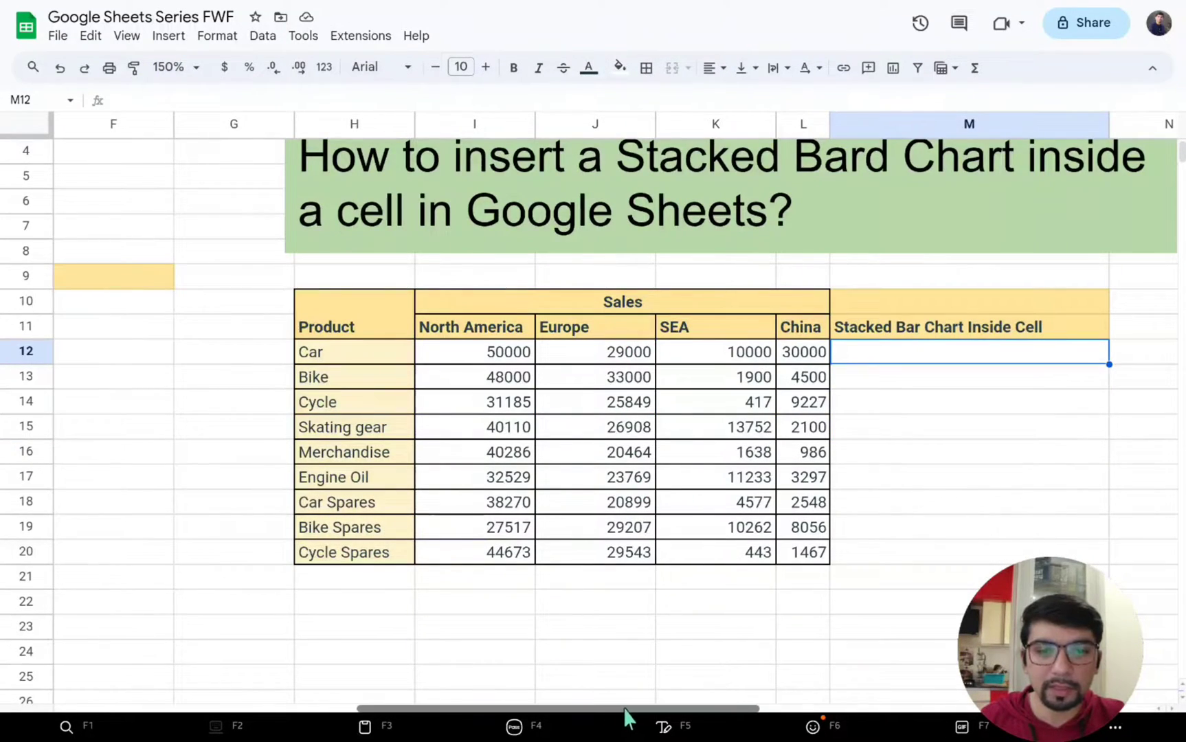
pyautogui.moveTo(623, 708); pyautogui.dragTo(656, 708)
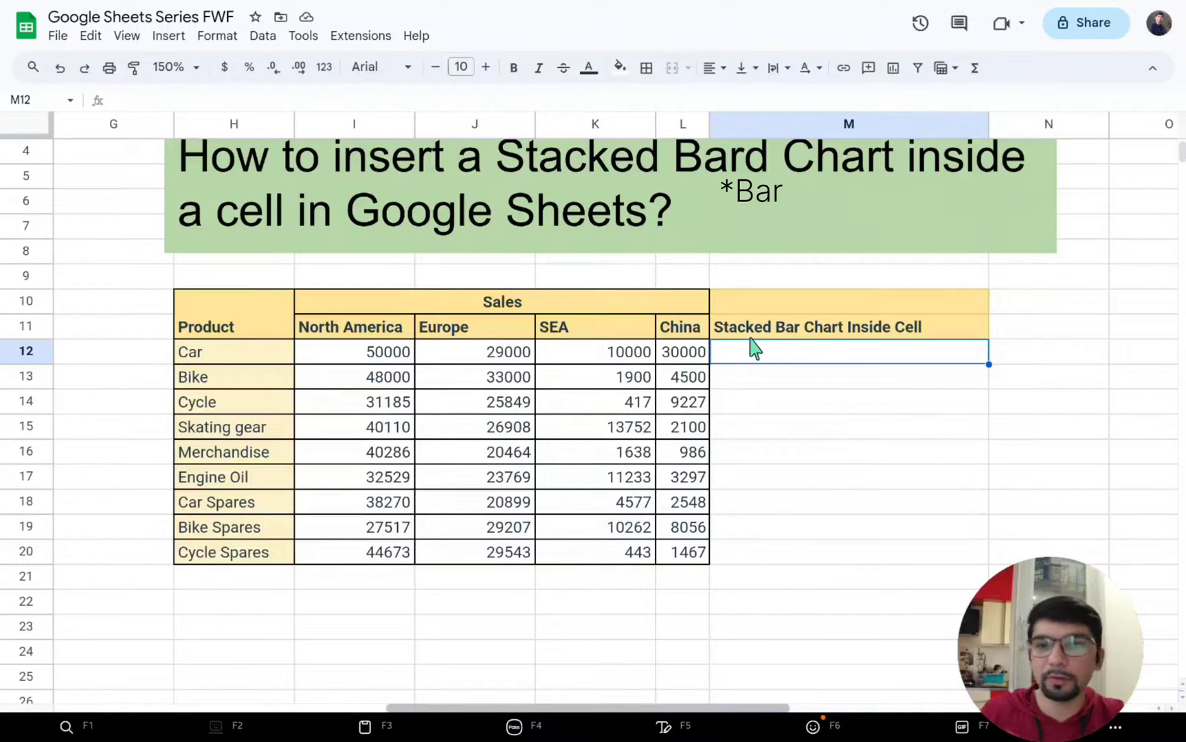
pyautogui.moveTo(200, 363); pyautogui.dragTo(220, 502)
pyautogui.moveTo(335, 335); pyautogui.dragTo(681, 336)
pyautogui.click(792, 360)
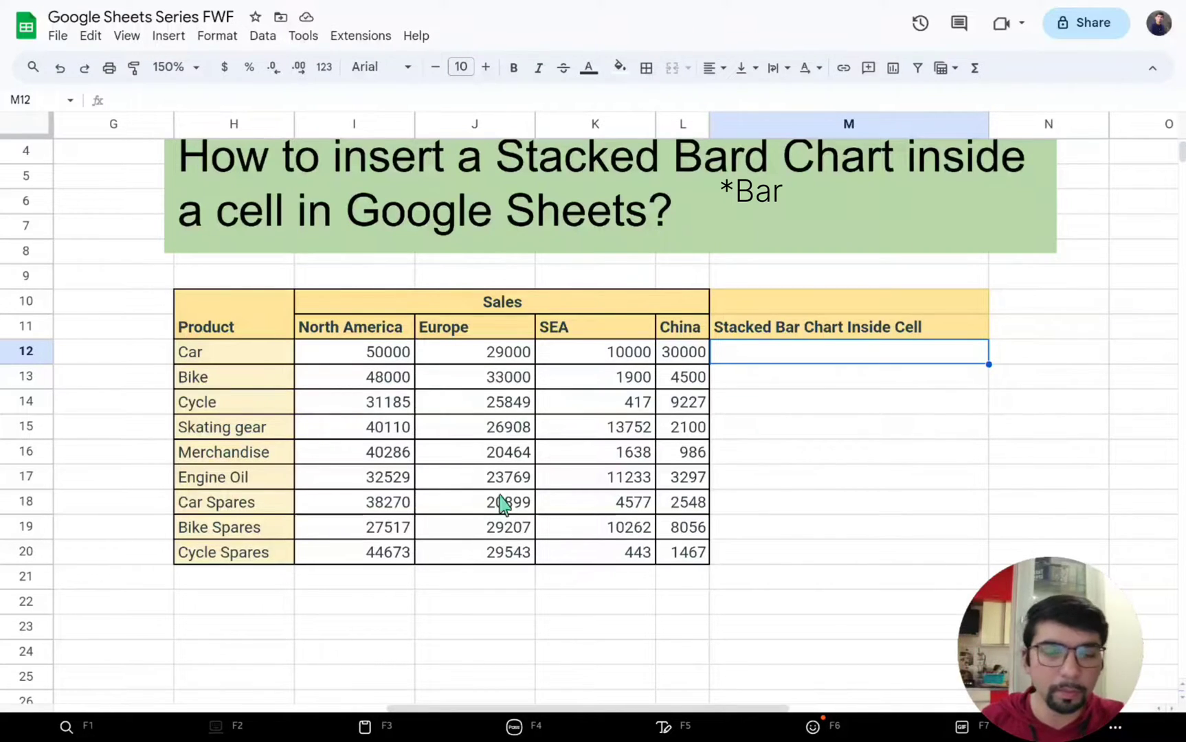
pyautogui.doubleClick(818, 353)
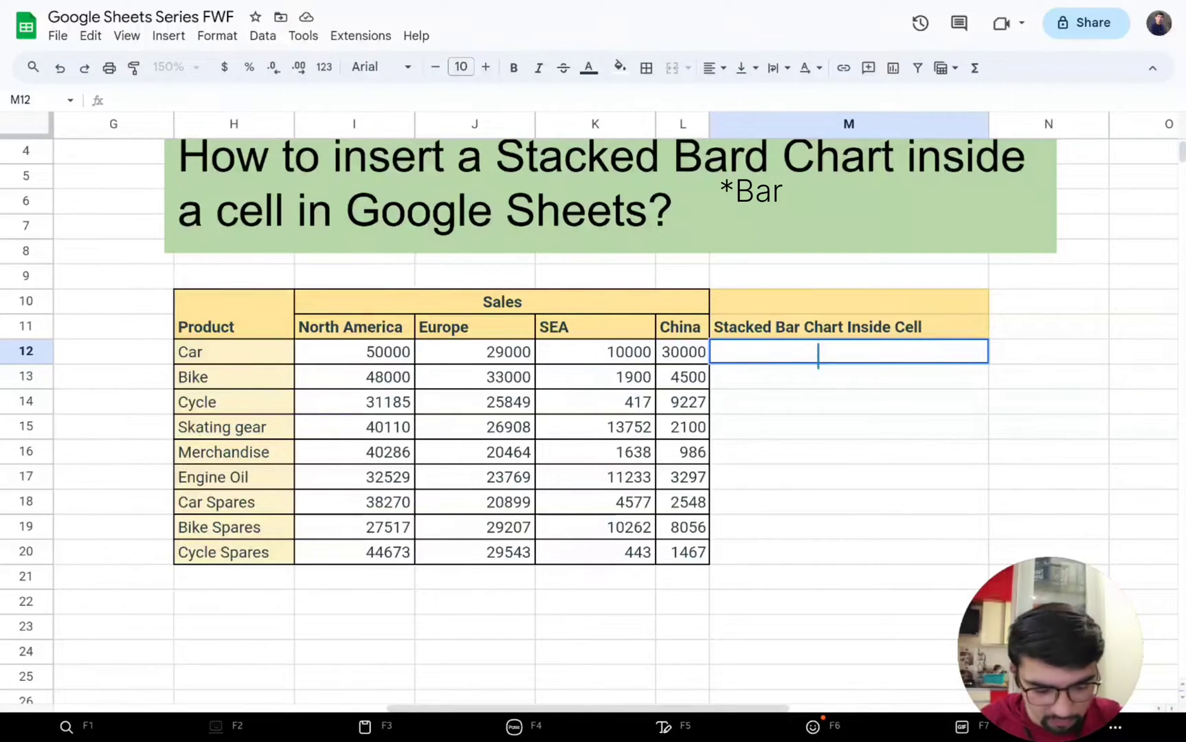
pyautogui.write('=sp')
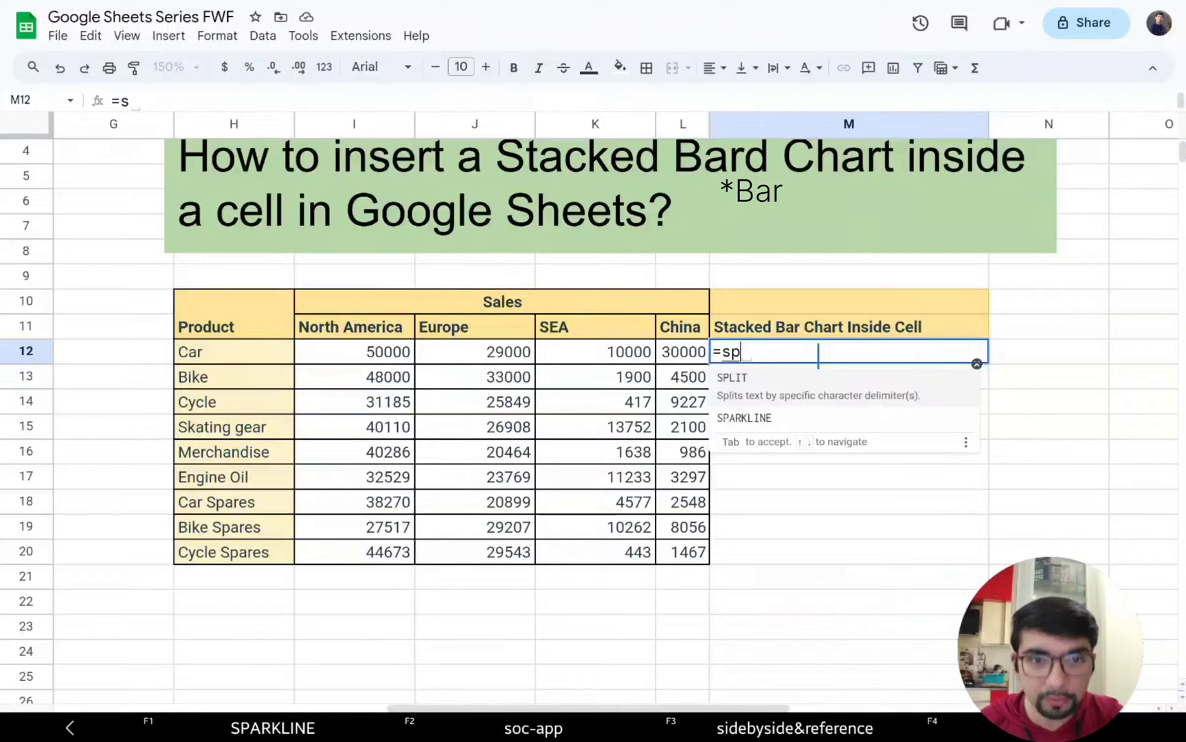
pyautogui.write('ar')
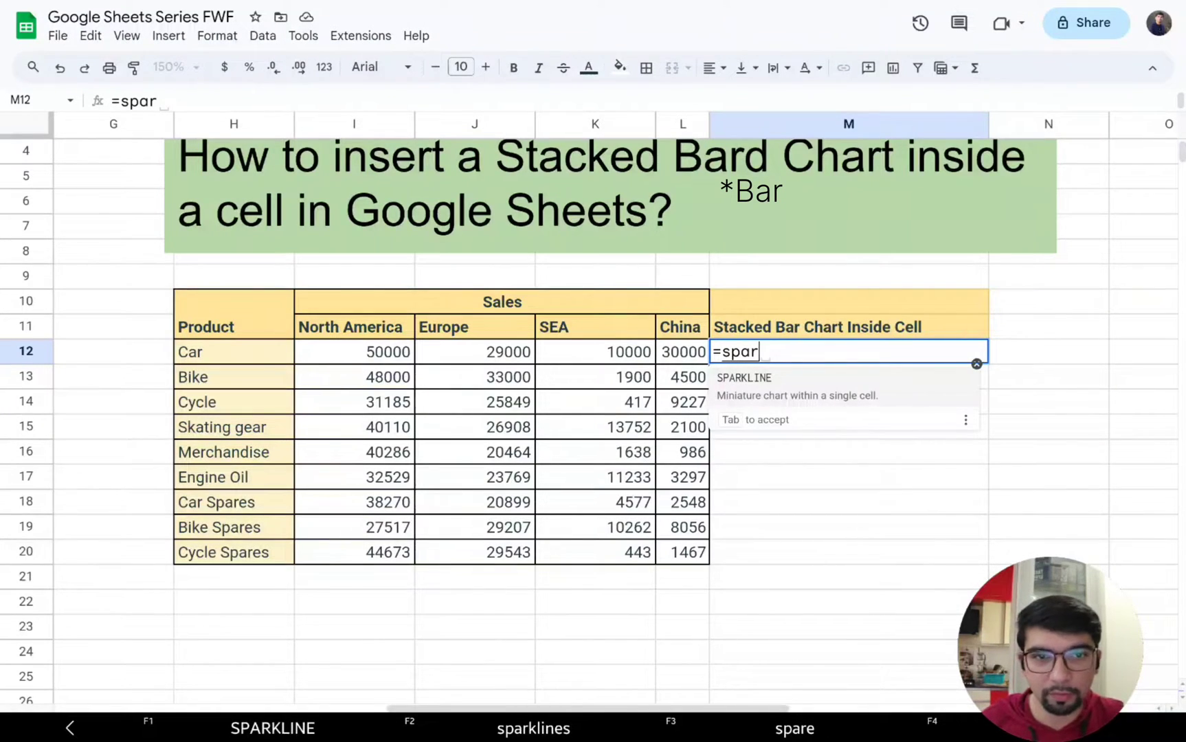
pyautogui.click(837, 402)
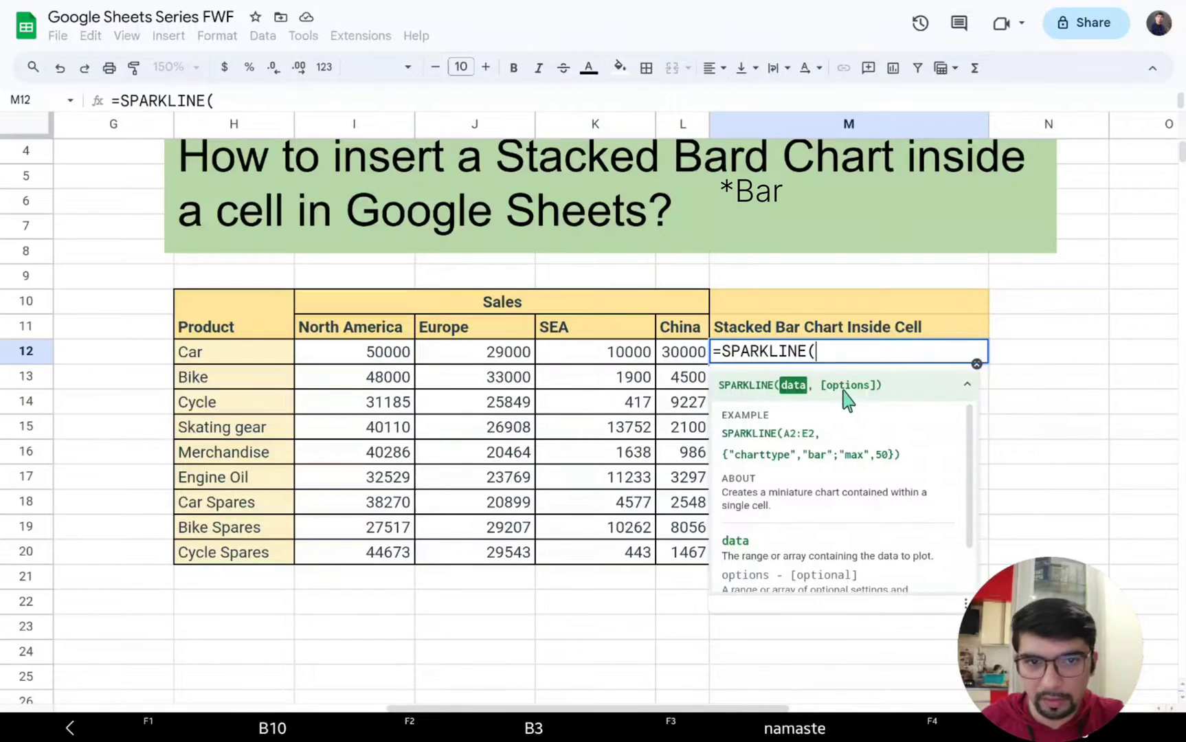
pyautogui.click(976, 364)
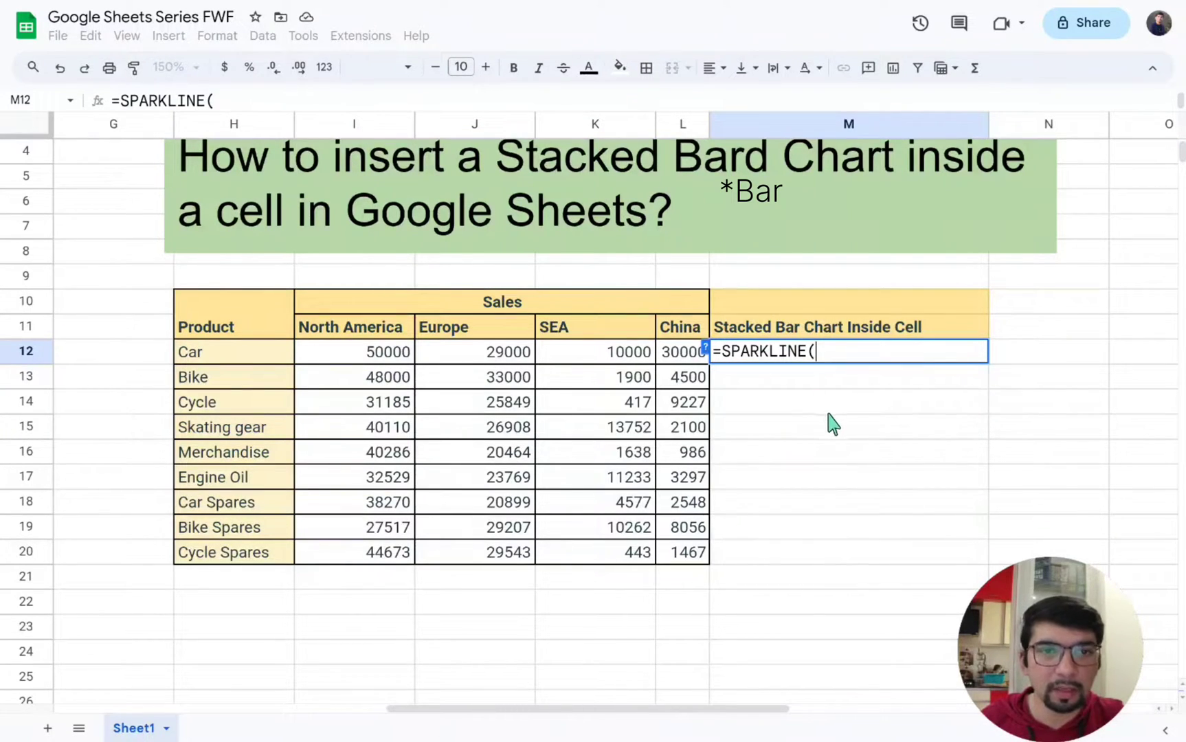
pyautogui.click(706, 347)
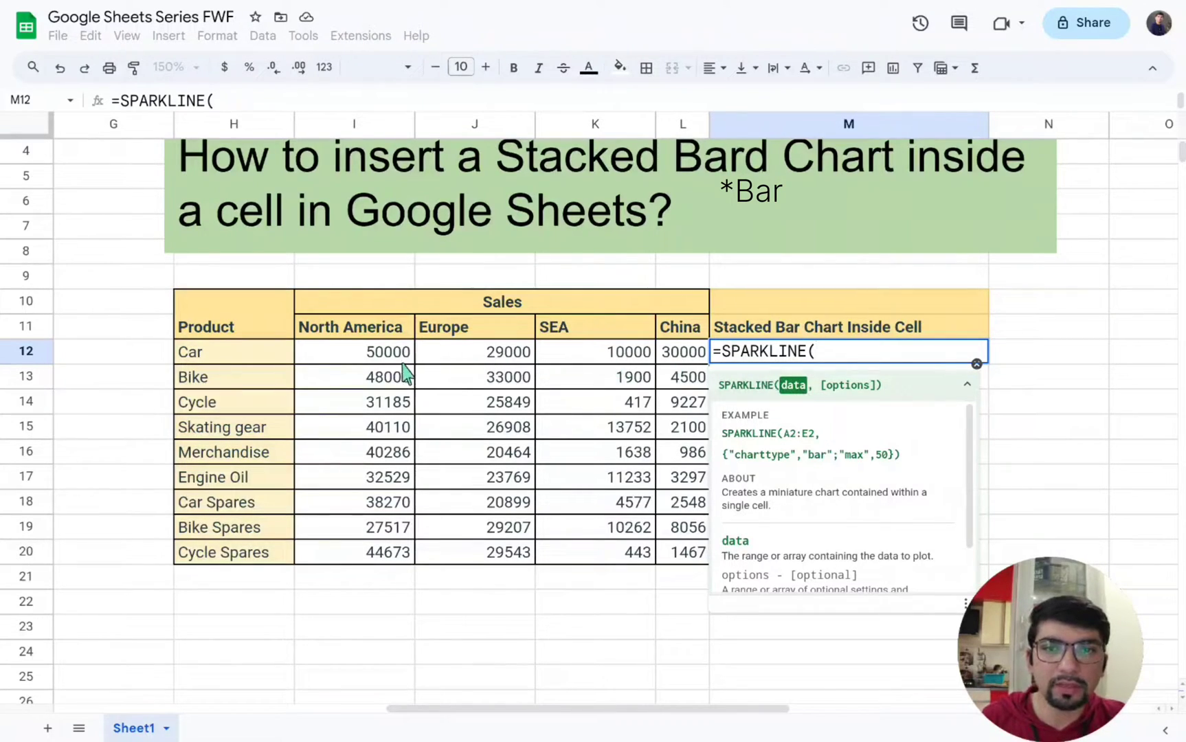
pyautogui.moveTo(375, 358); pyautogui.dragTo(615, 370)
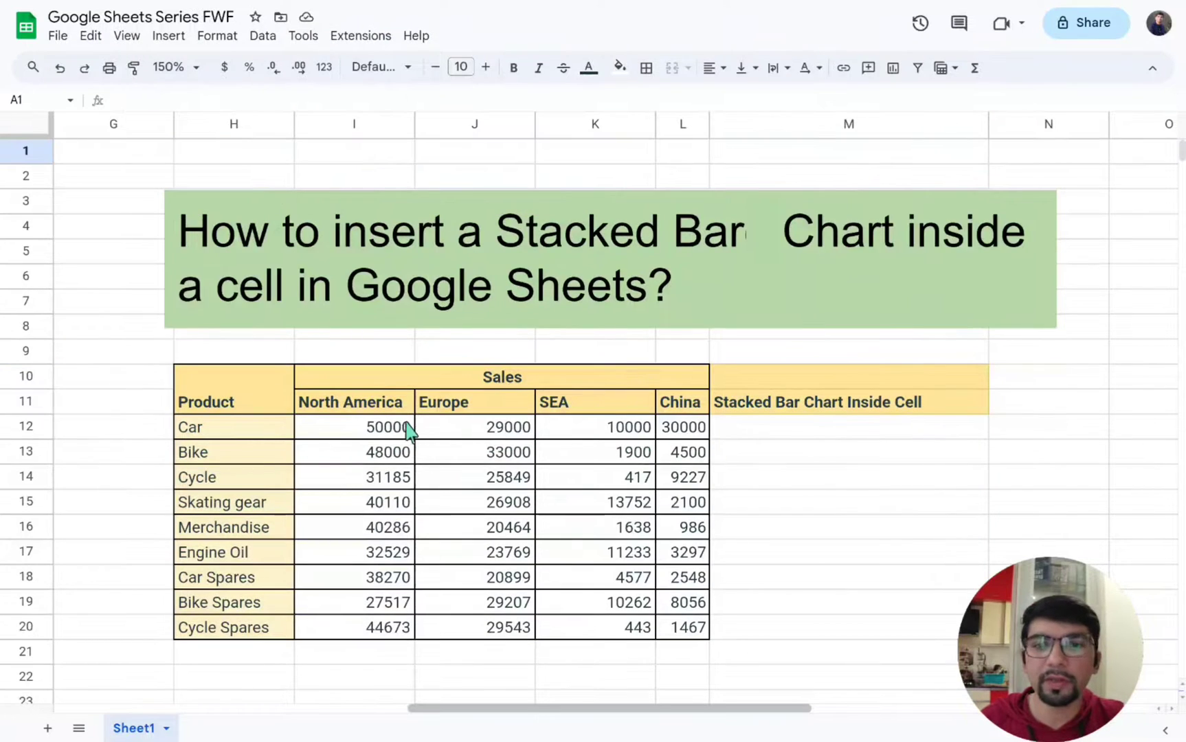
pyautogui.click(505, 438)
pyautogui.click(584, 434)
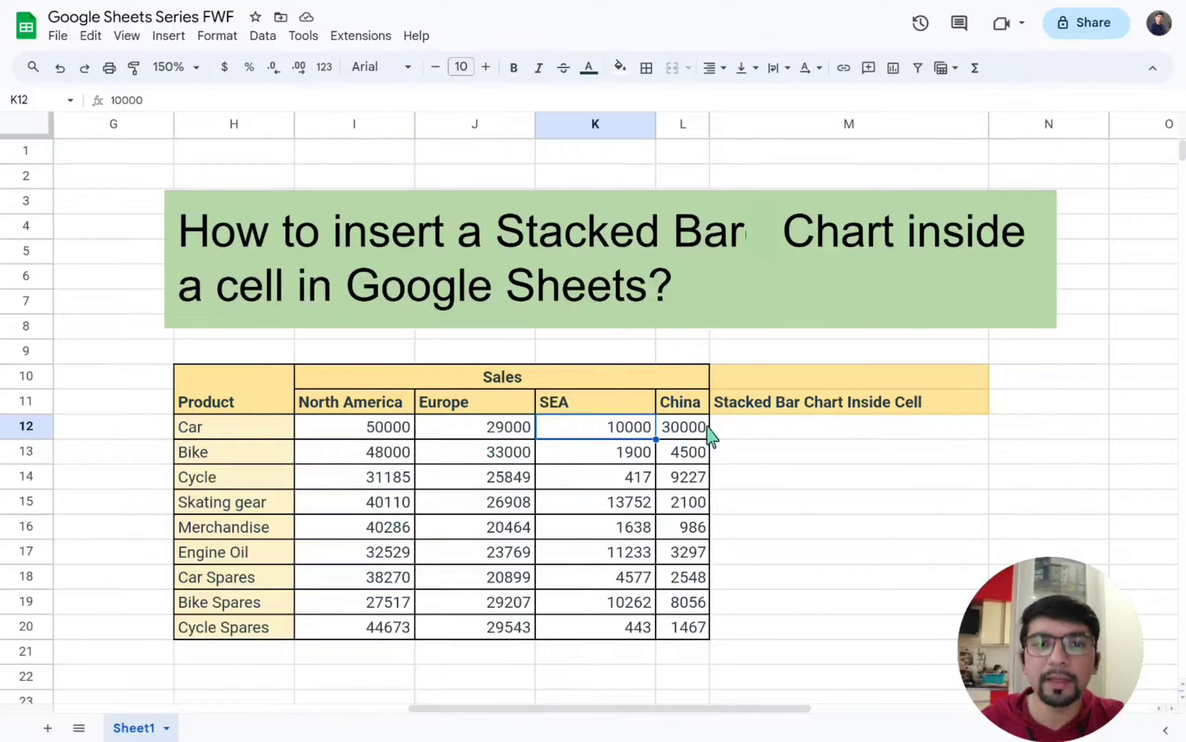
pyautogui.click(675, 436)
pyautogui.click(581, 440)
pyautogui.moveTo(384, 442); pyautogui.dragTo(696, 446)
# Start a SPARKLINE formula in cell M12, the chart cell of the Car row.
pyautogui.click(747, 432)
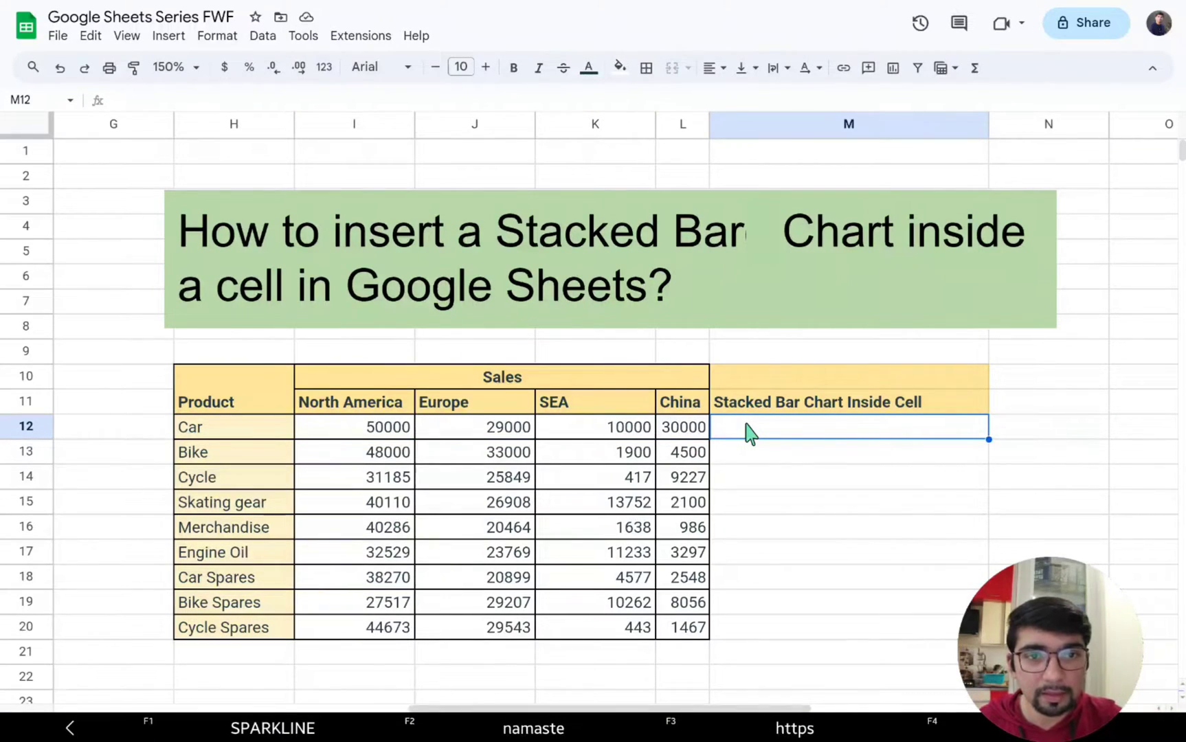
pyautogui.doubleClick(749, 430)
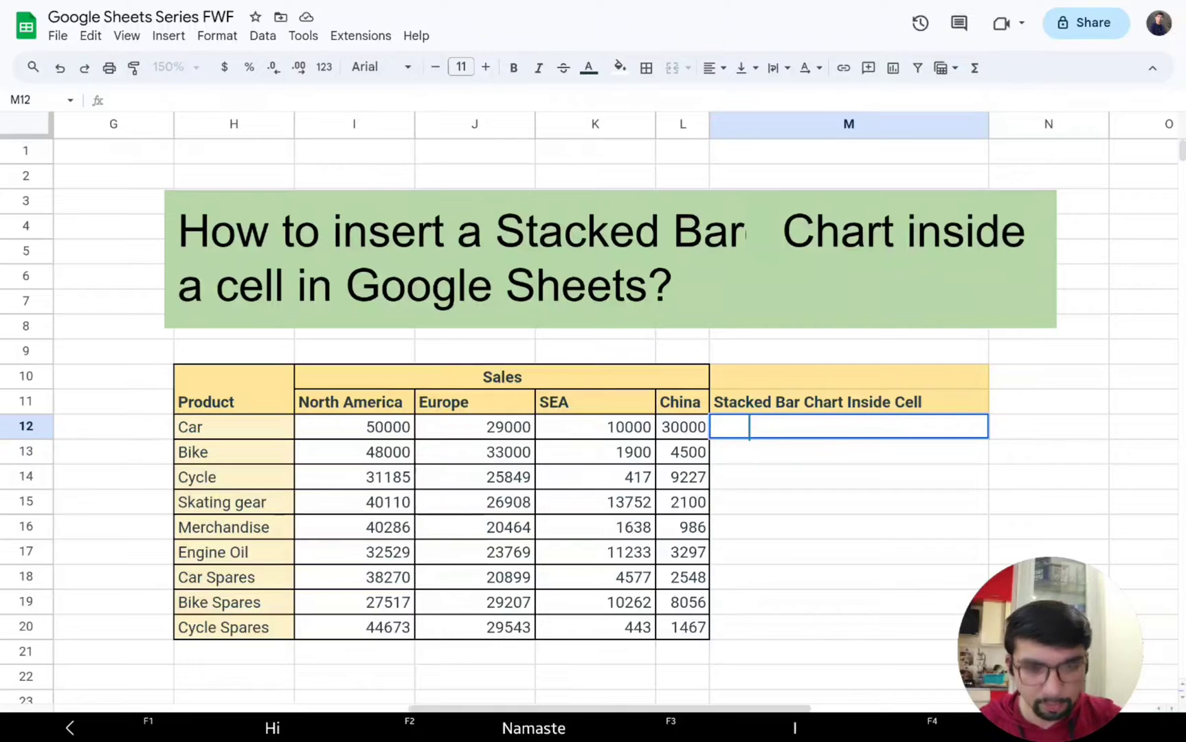
pyautogui.write('=spa')
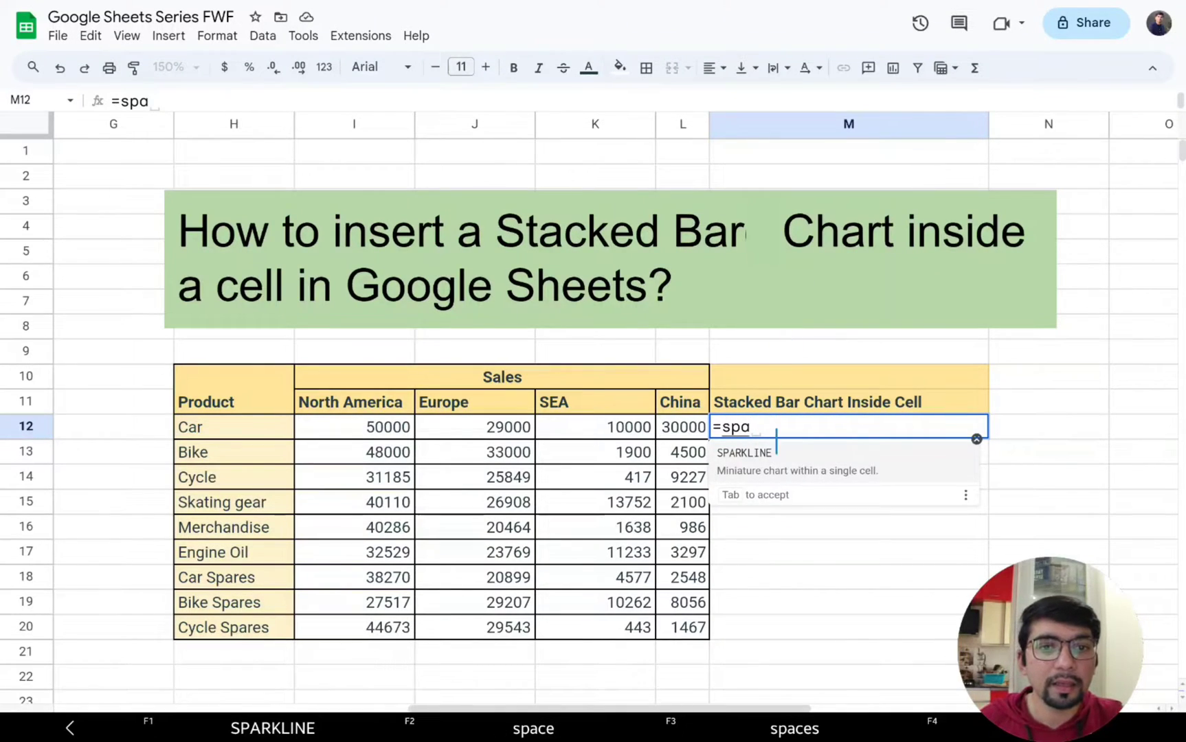
pyautogui.click(773, 461)
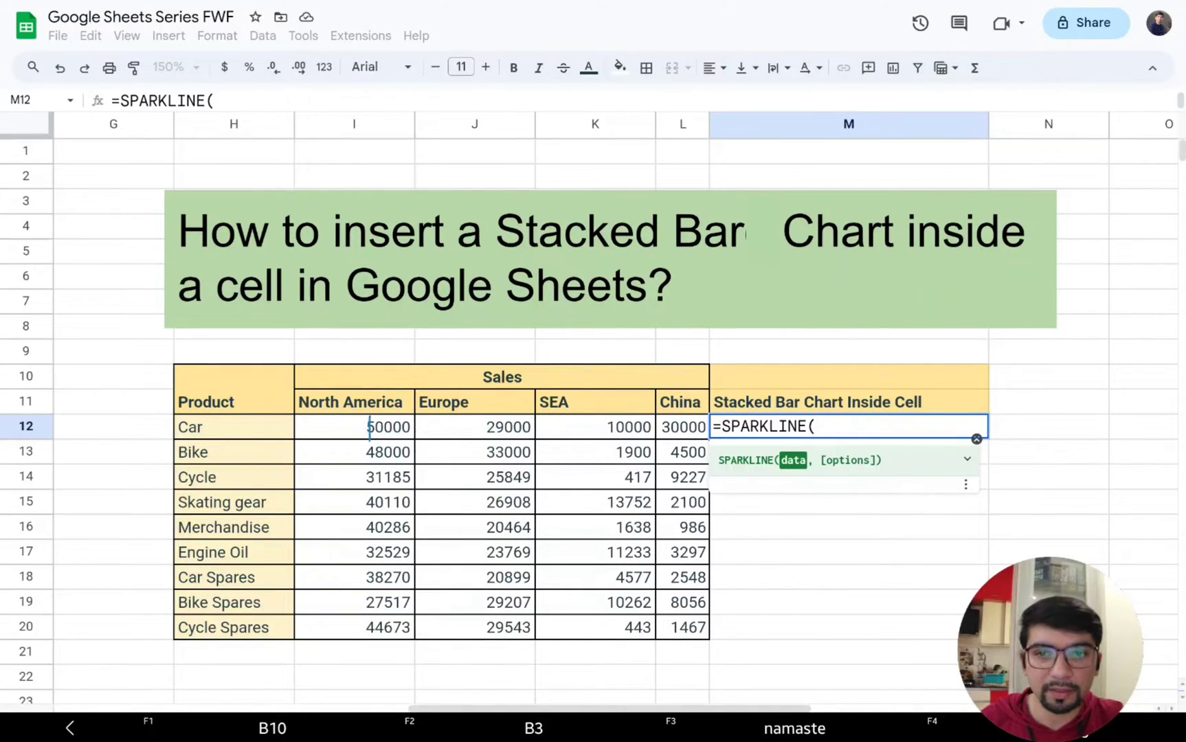
pyautogui.moveTo(370, 427); pyautogui.dragTo(845, 411)
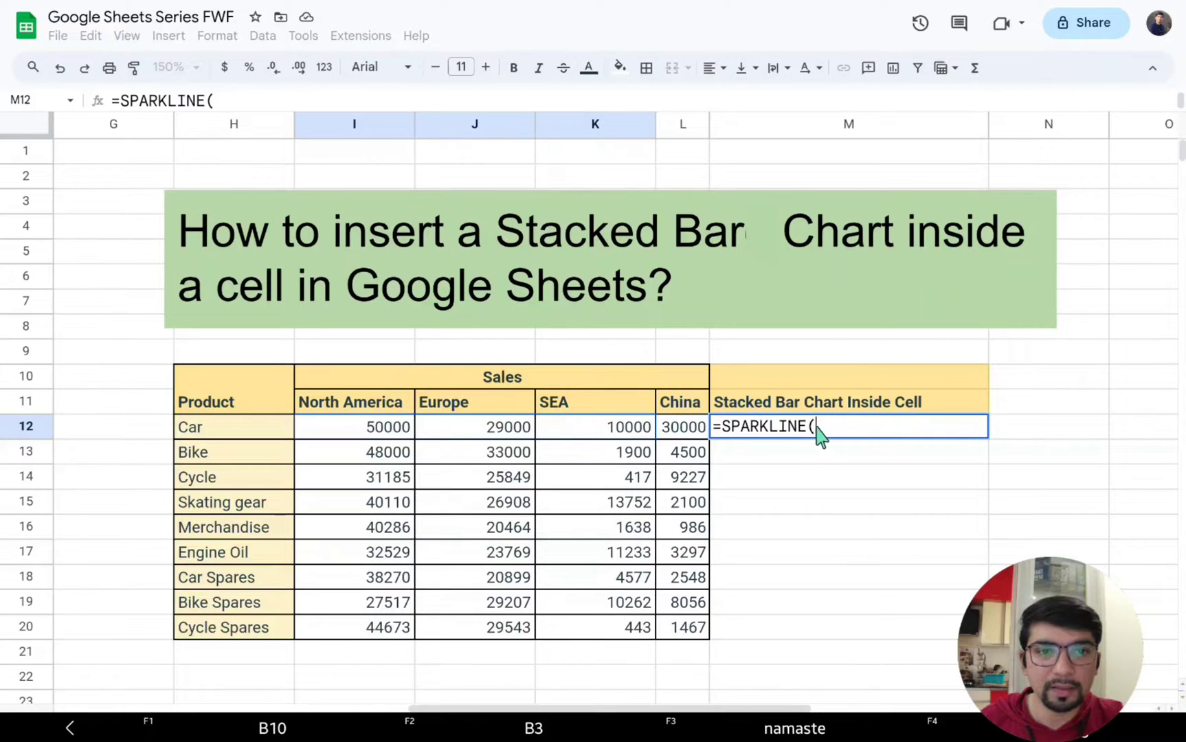
pyautogui.click(818, 427)
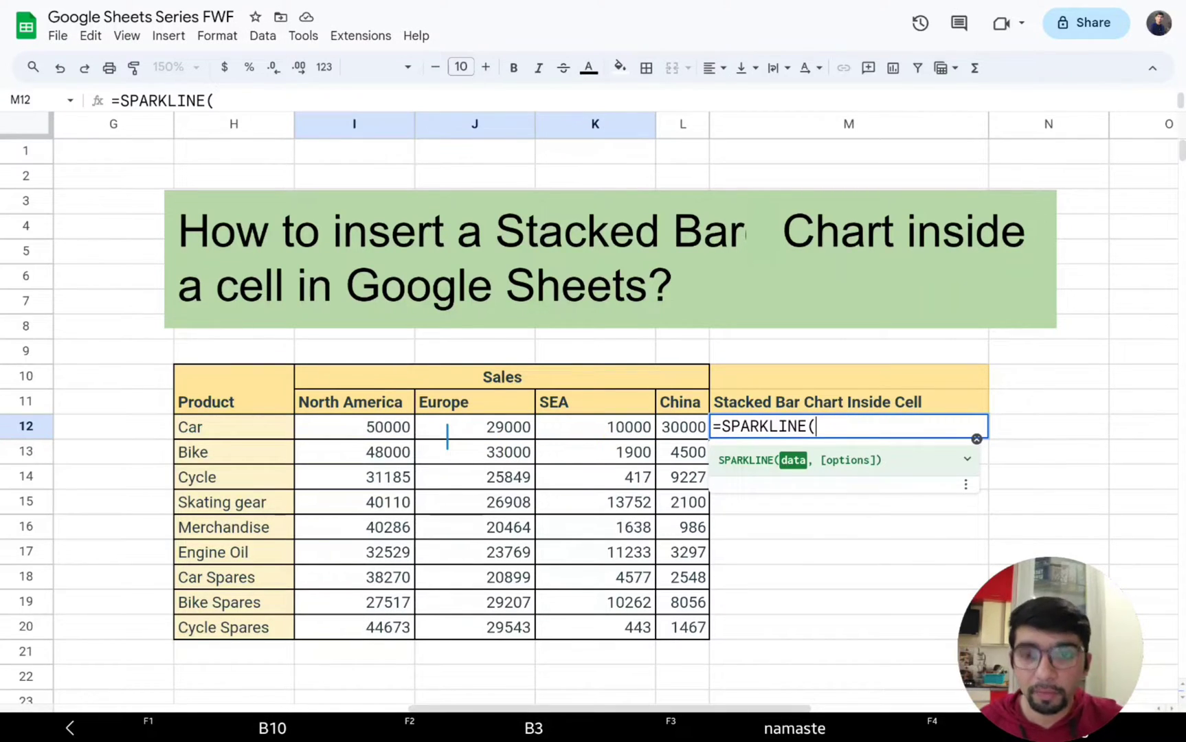
pyautogui.write('I')
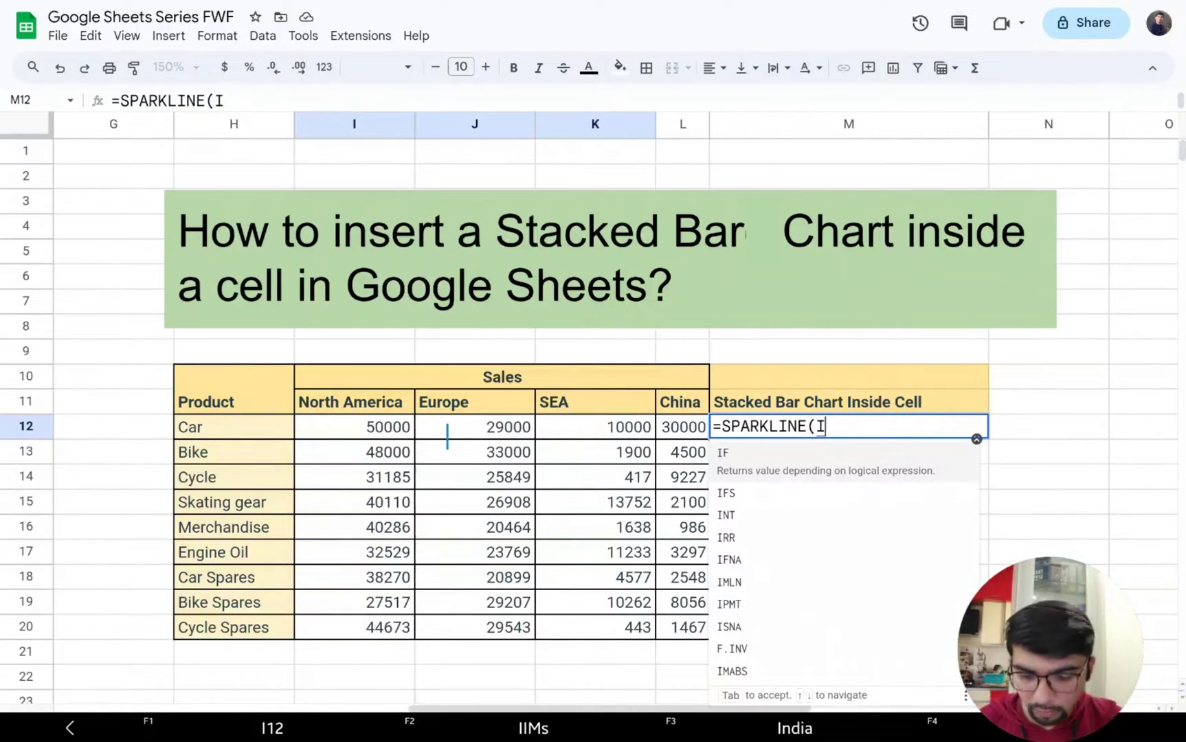
pyautogui.write('12')
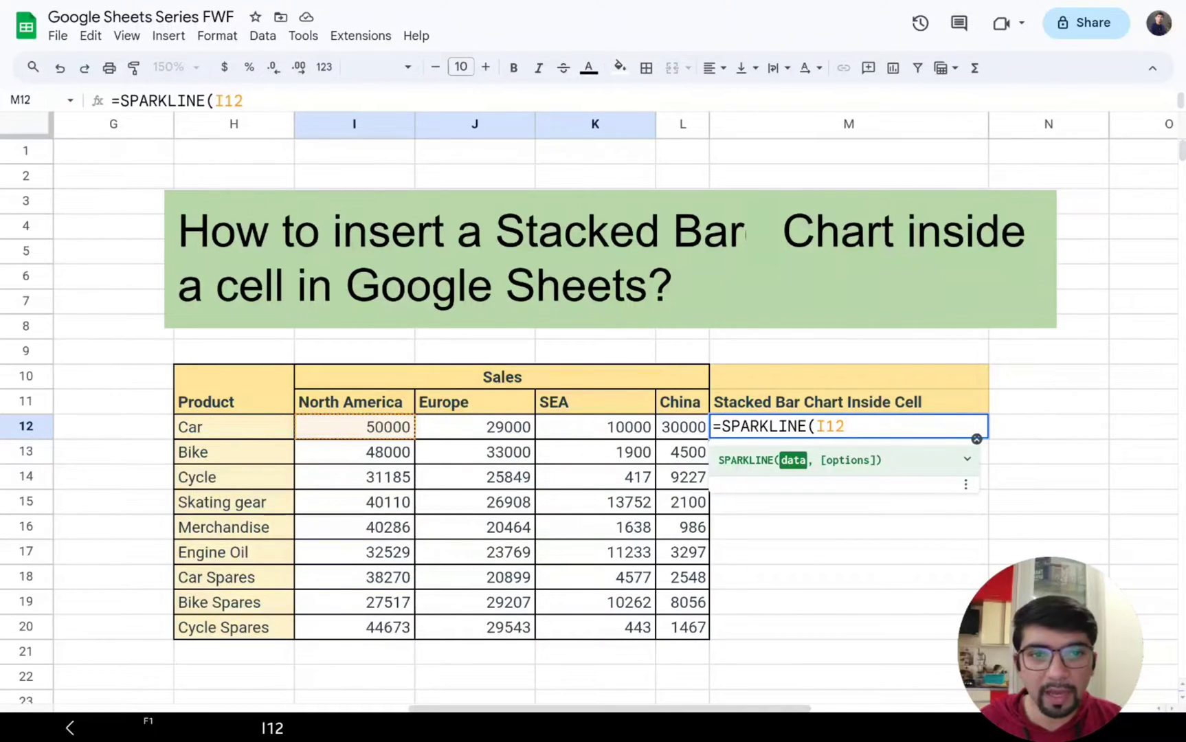
pyautogui.write(':')
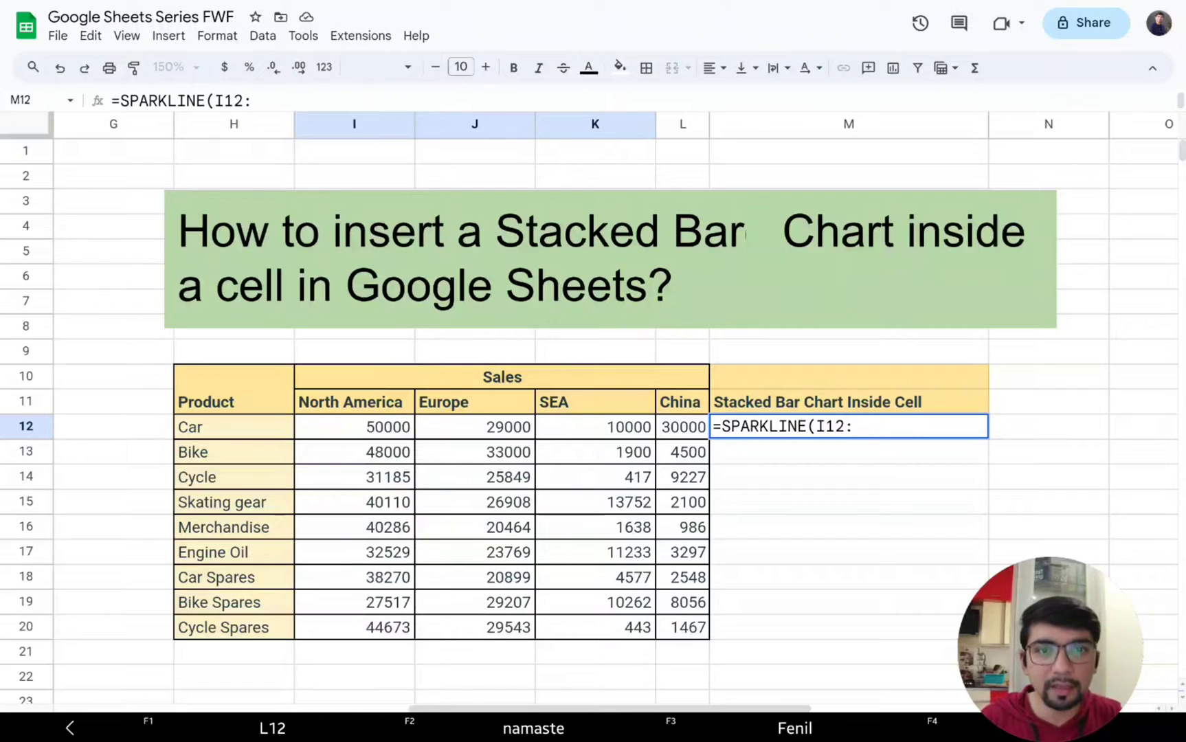
pyautogui.write('L11')
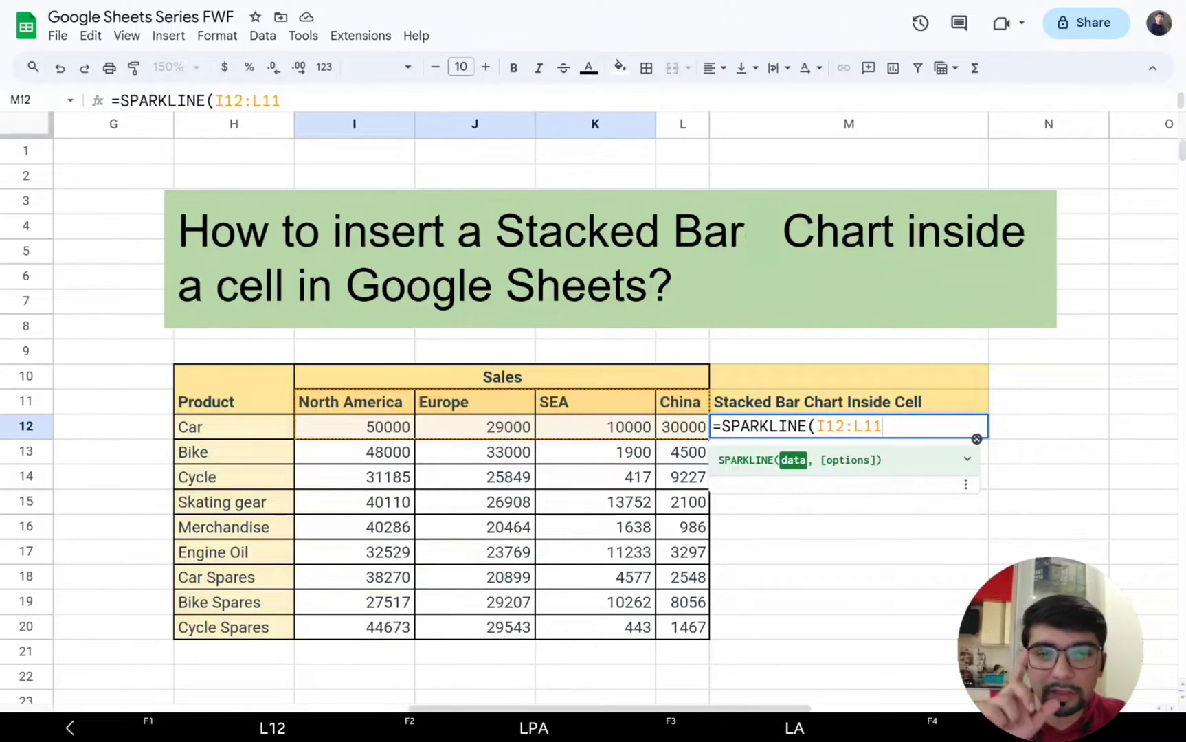
pyautogui.press('BackSpace')
pyautogui.press('BackSpace')
pyautogui.press('BackSpace')
pyautogui.press('BackSpace')
pyautogui.press('BackSpace')
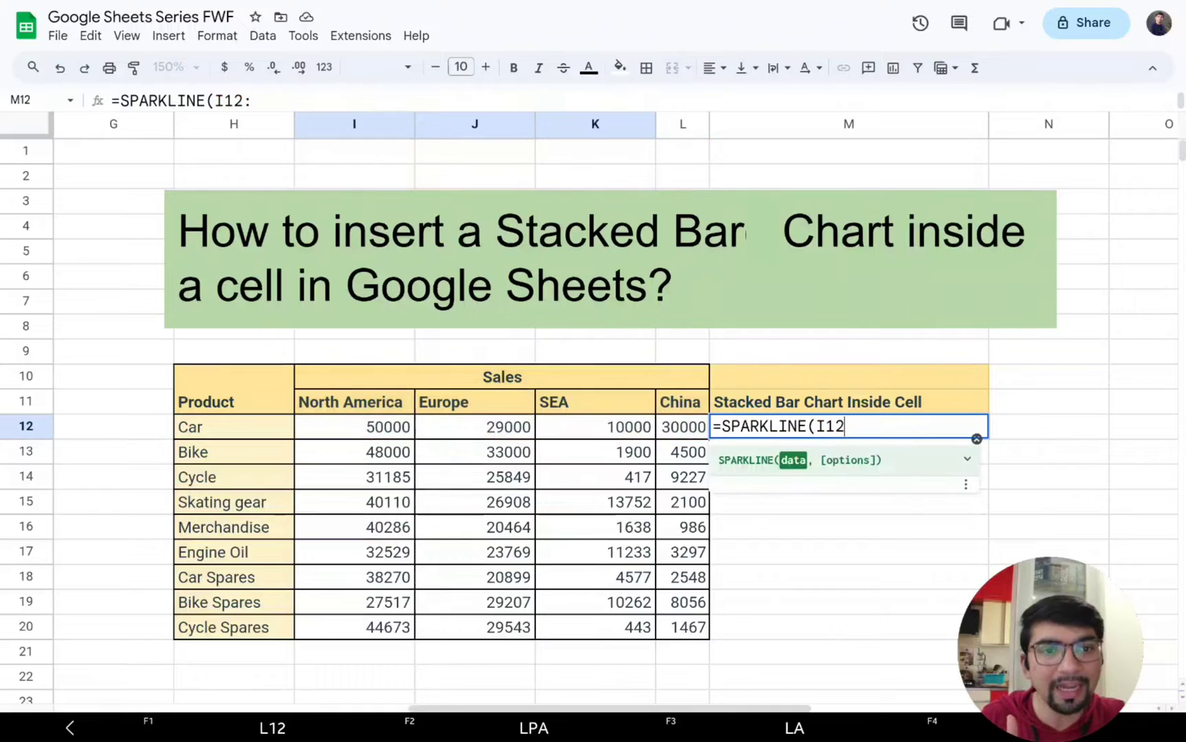
pyautogui.press('BackSpace')
pyautogui.press('BackSpace')
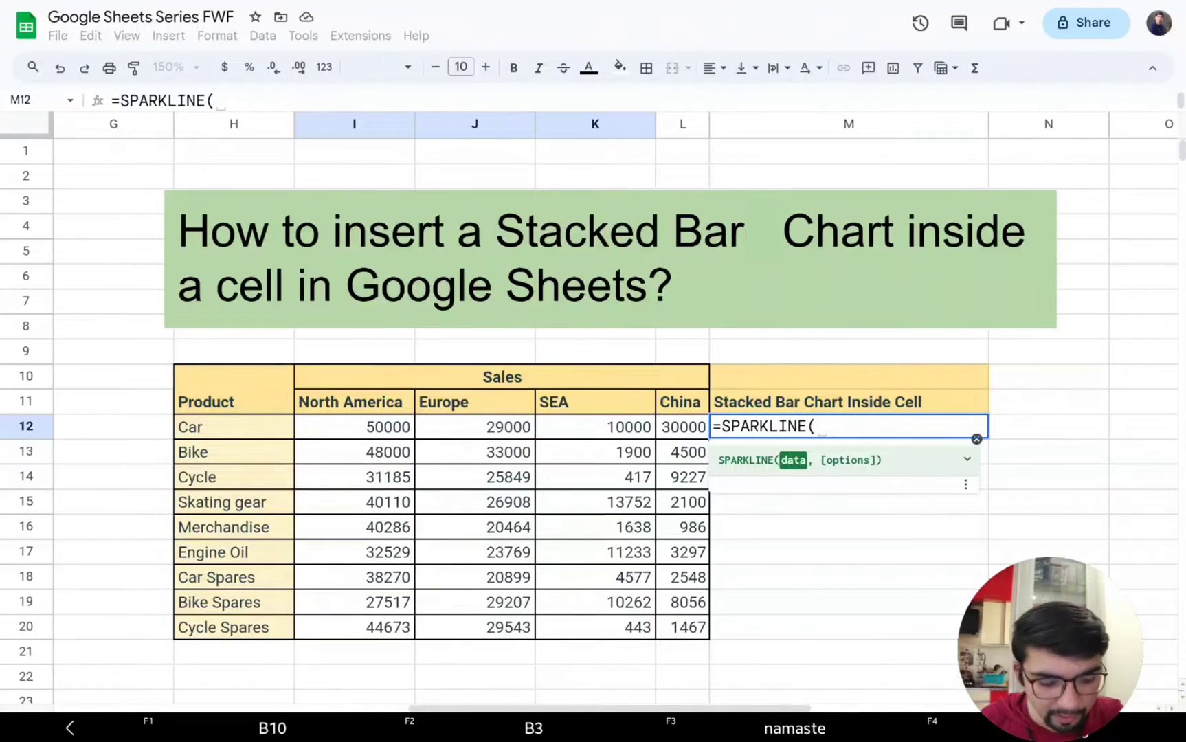
# Enter the array {I12,J12,K12,L12} as the data argument of the SPARKLINE formula in M12.
pyautogui.write('{')
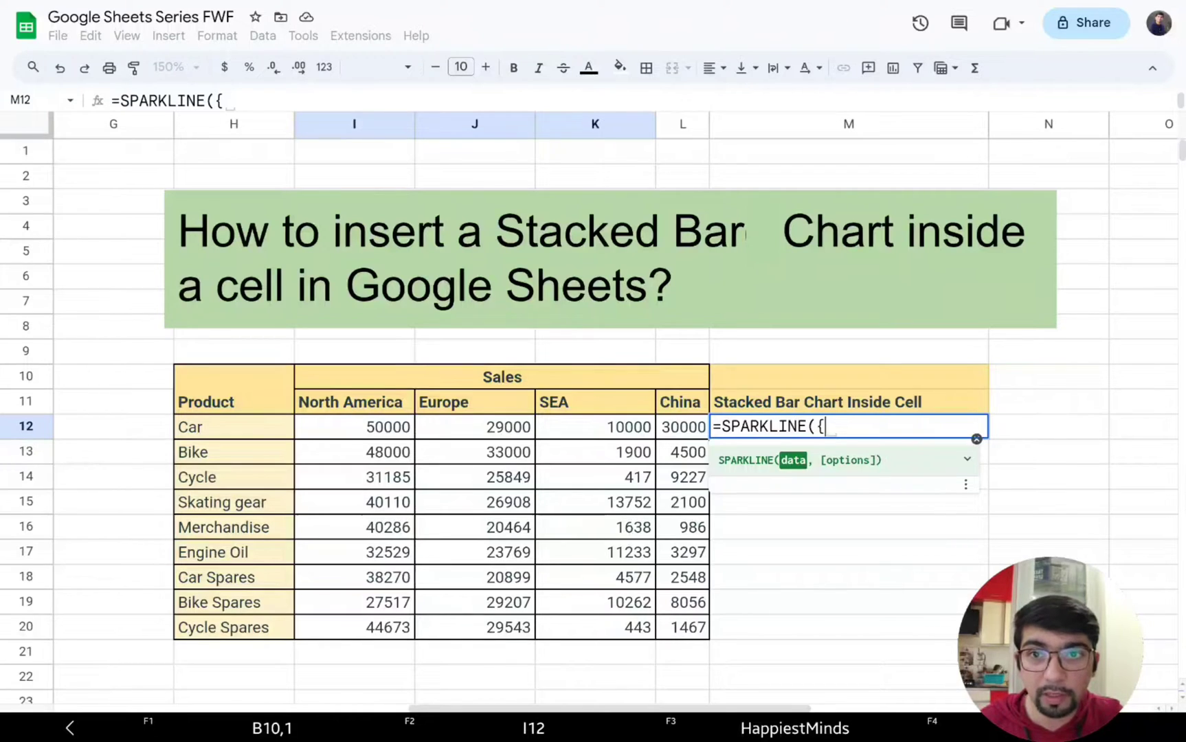
pyautogui.write('I11')
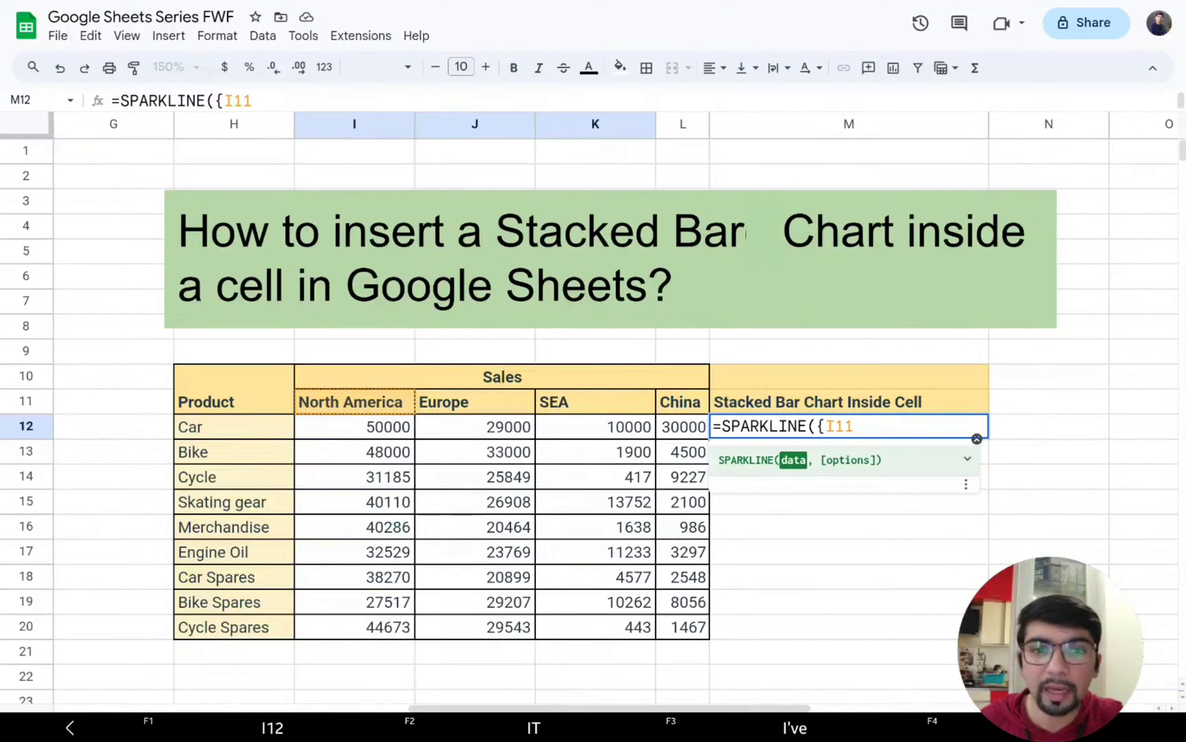
pyautogui.write(',')
pyautogui.press('BackSpace')
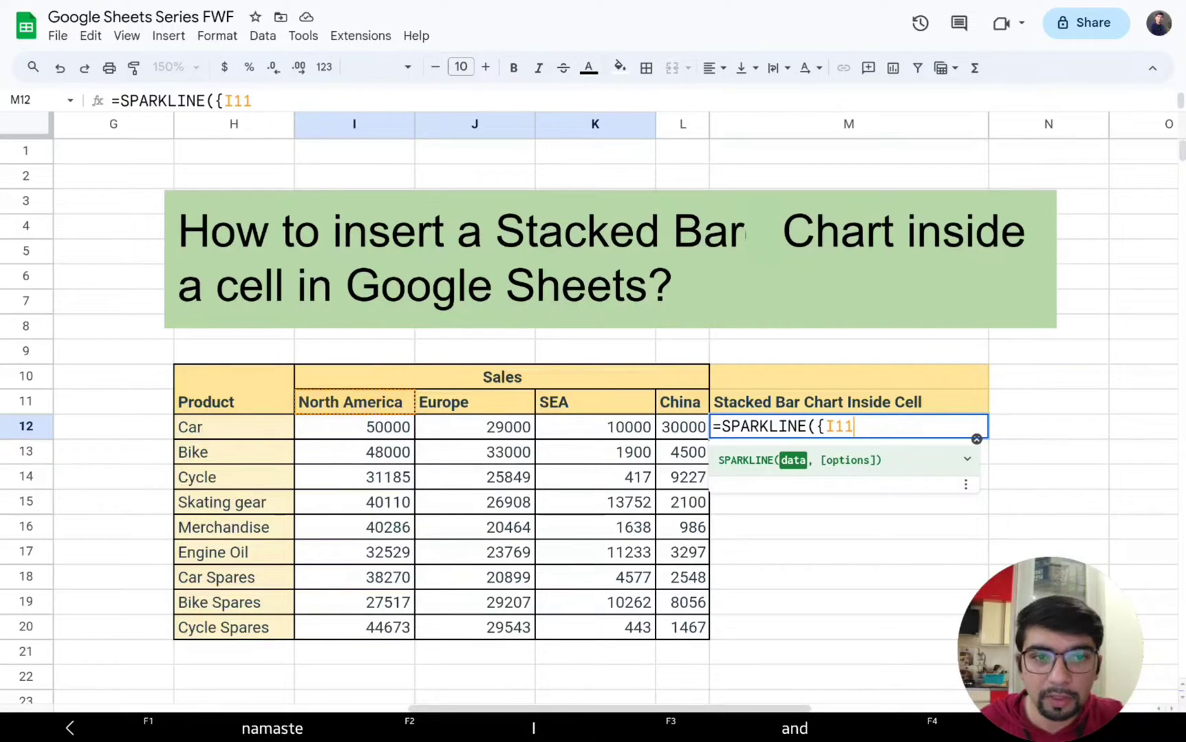
pyautogui.press('BackSpace')
pyautogui.write('2')
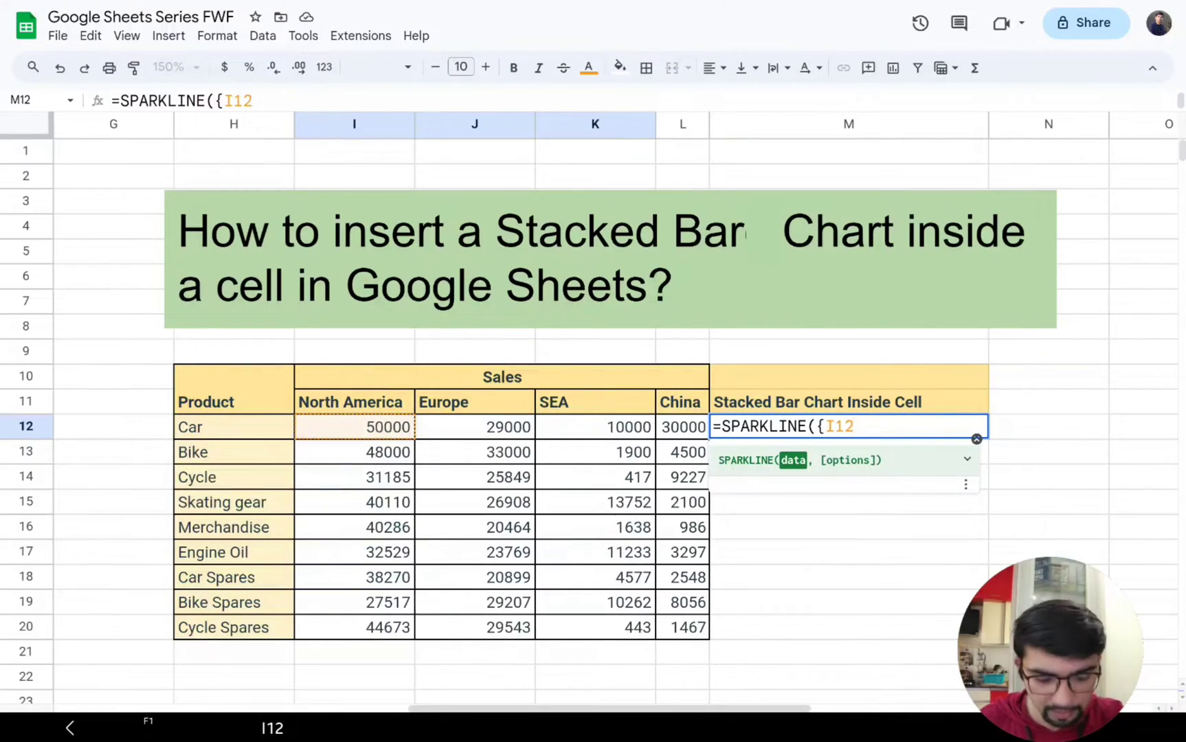
pyautogui.write(',')
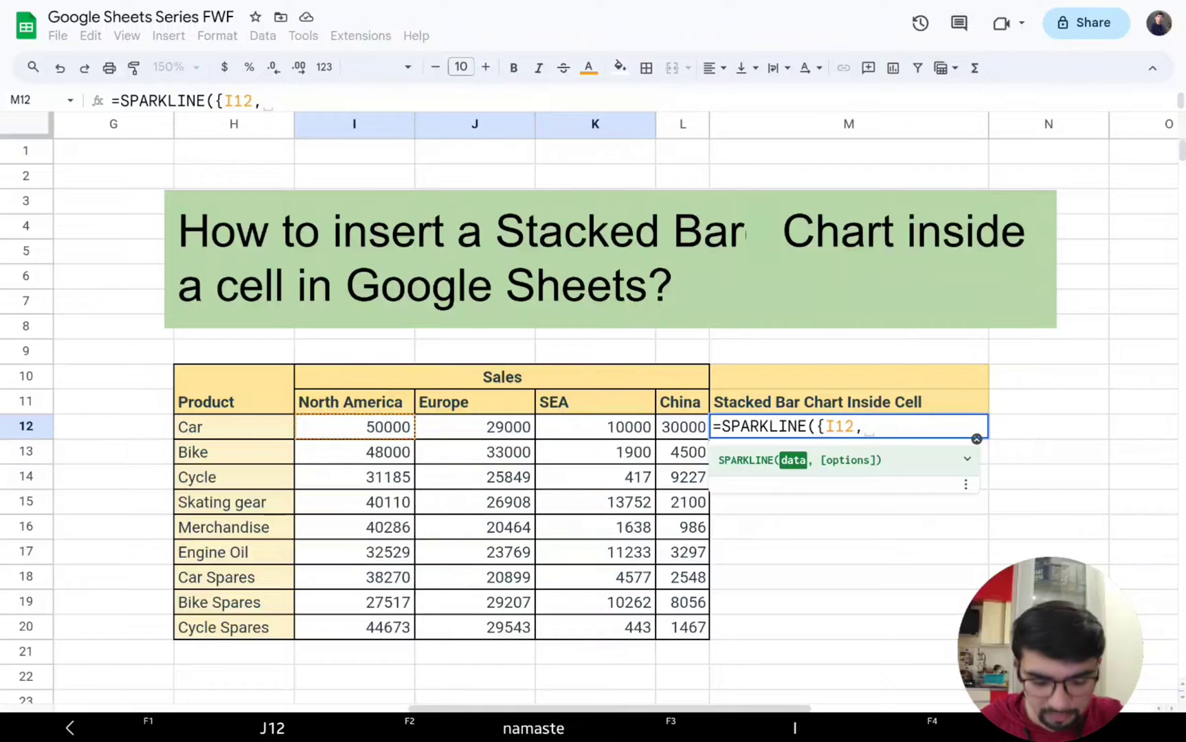
pyautogui.write('J12')
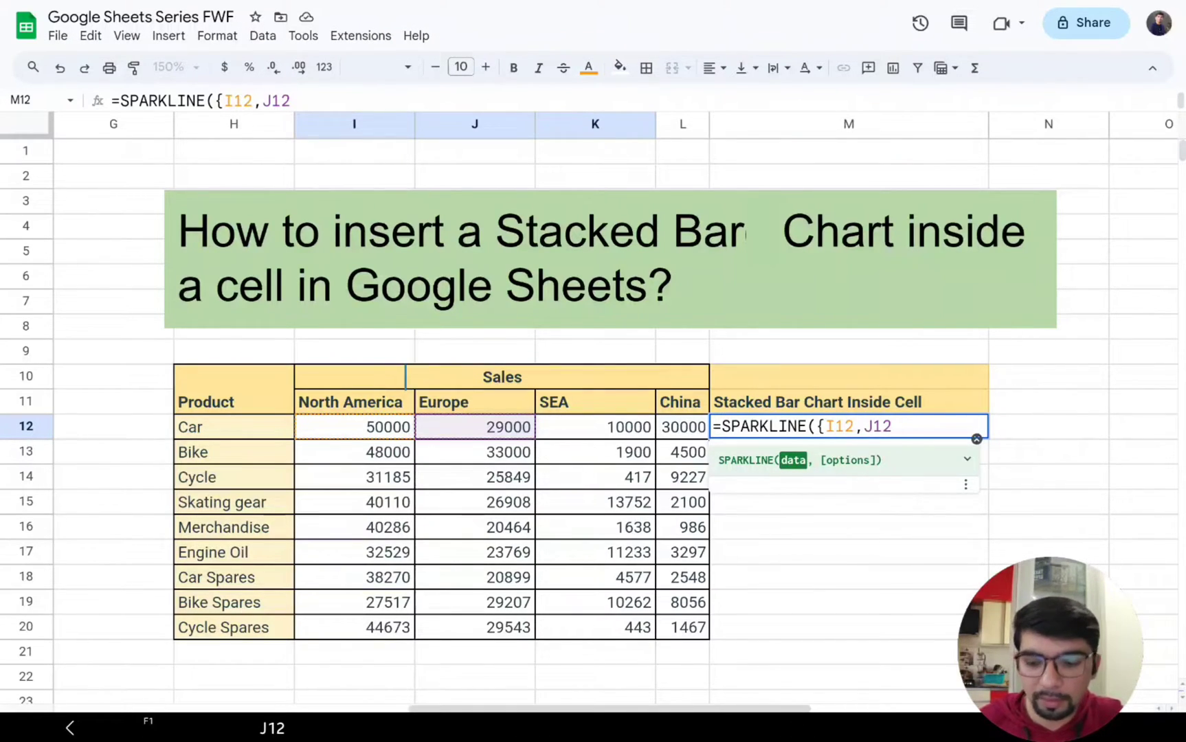
pyautogui.write(',')
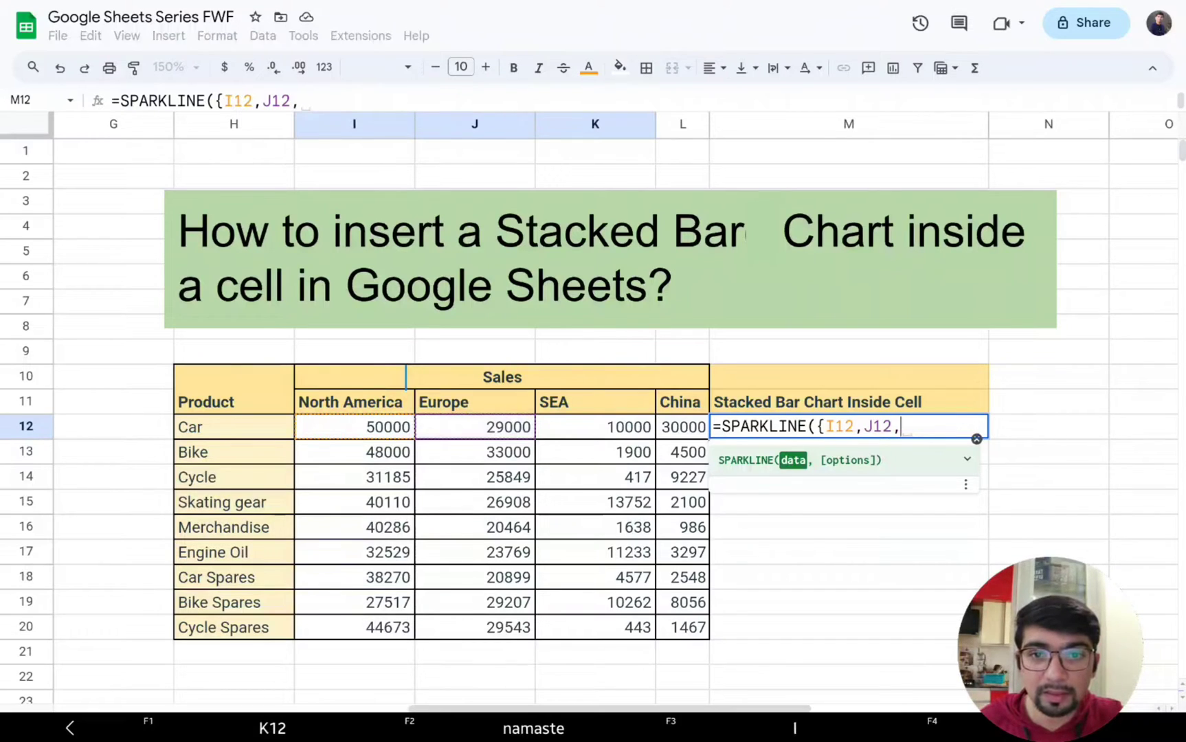
pyautogui.write('K1')
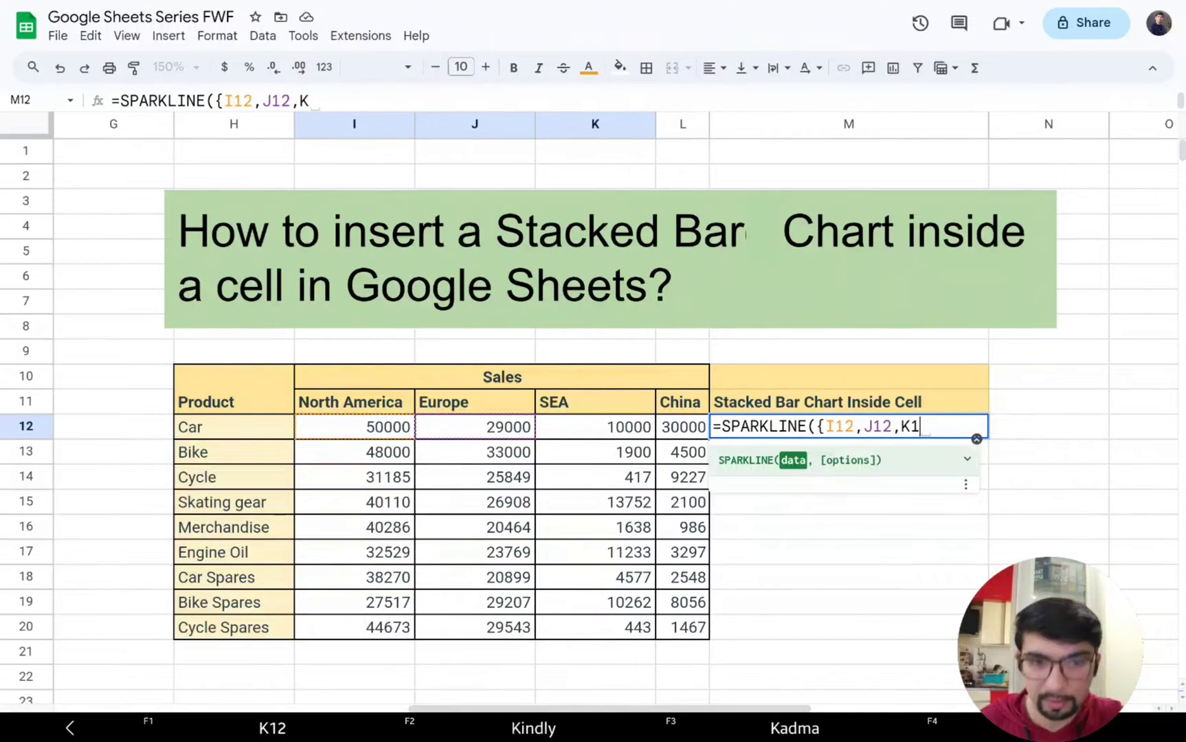
pyautogui.write('2,')
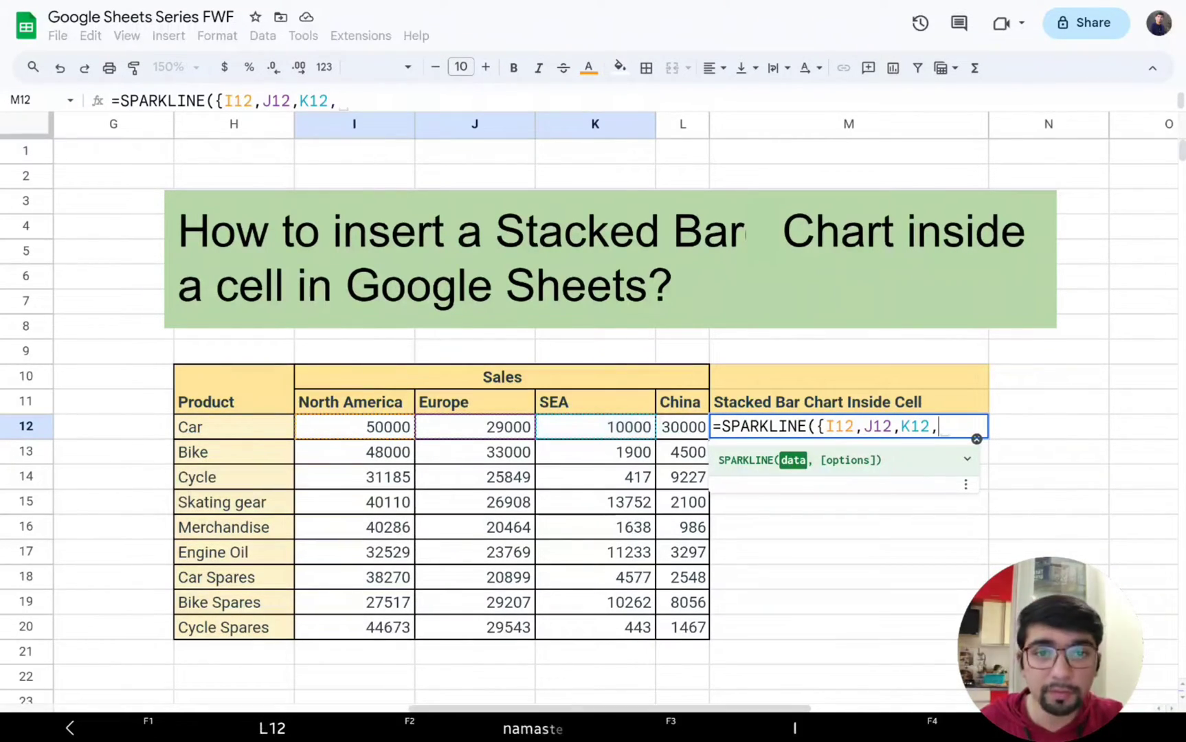
pyautogui.write('L12')
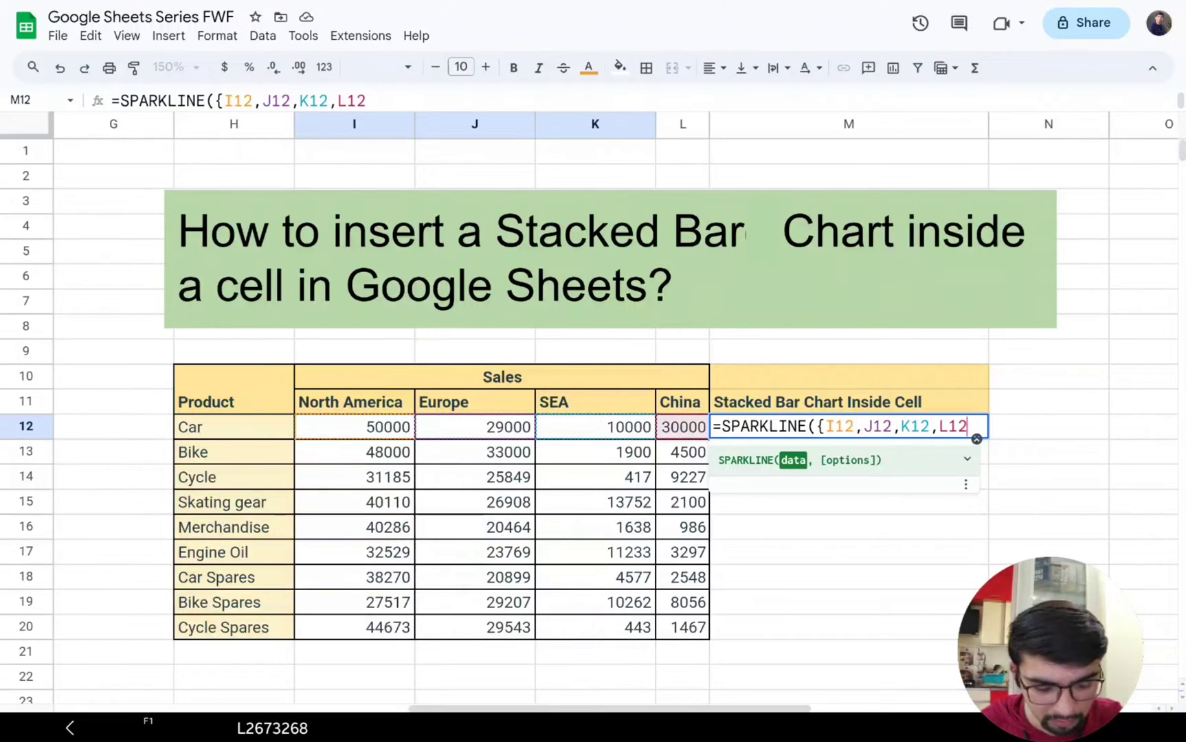
pyautogui.write('}')
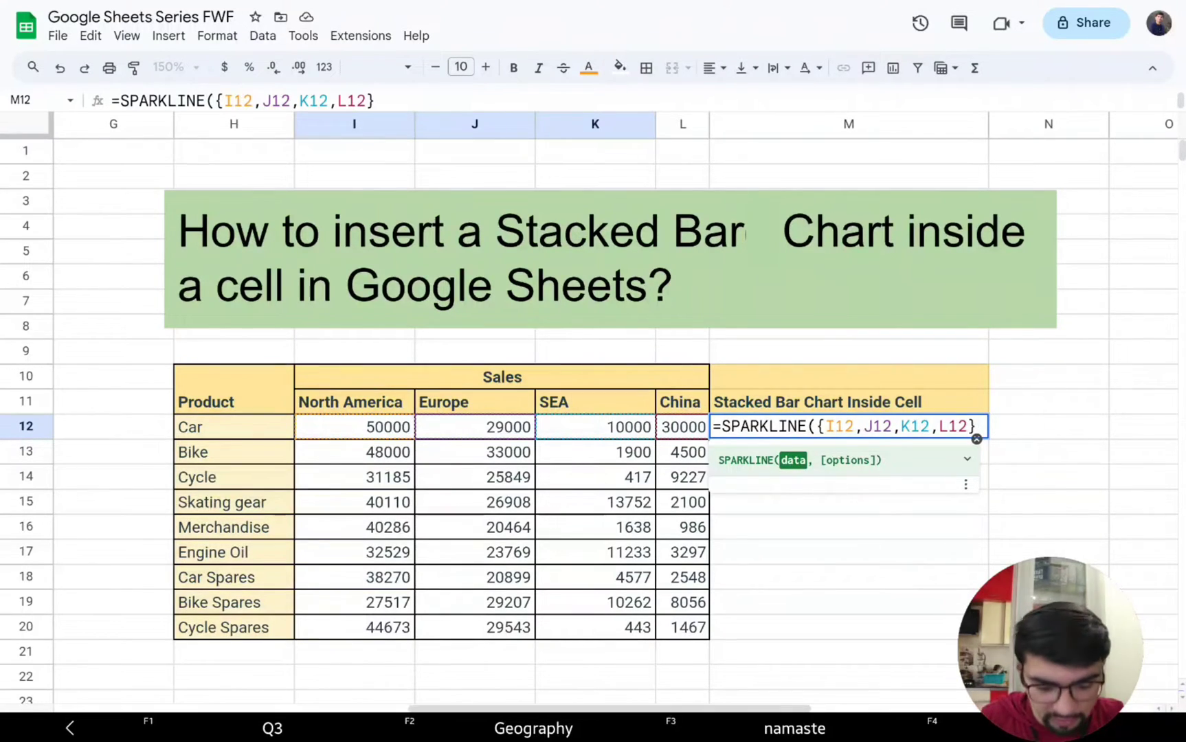
# Copy the options {"charttype","bar";"max",50}) from the SPARKLINE help example and paste them into the M12 formula as its second argument.
pyautogui.write(',')
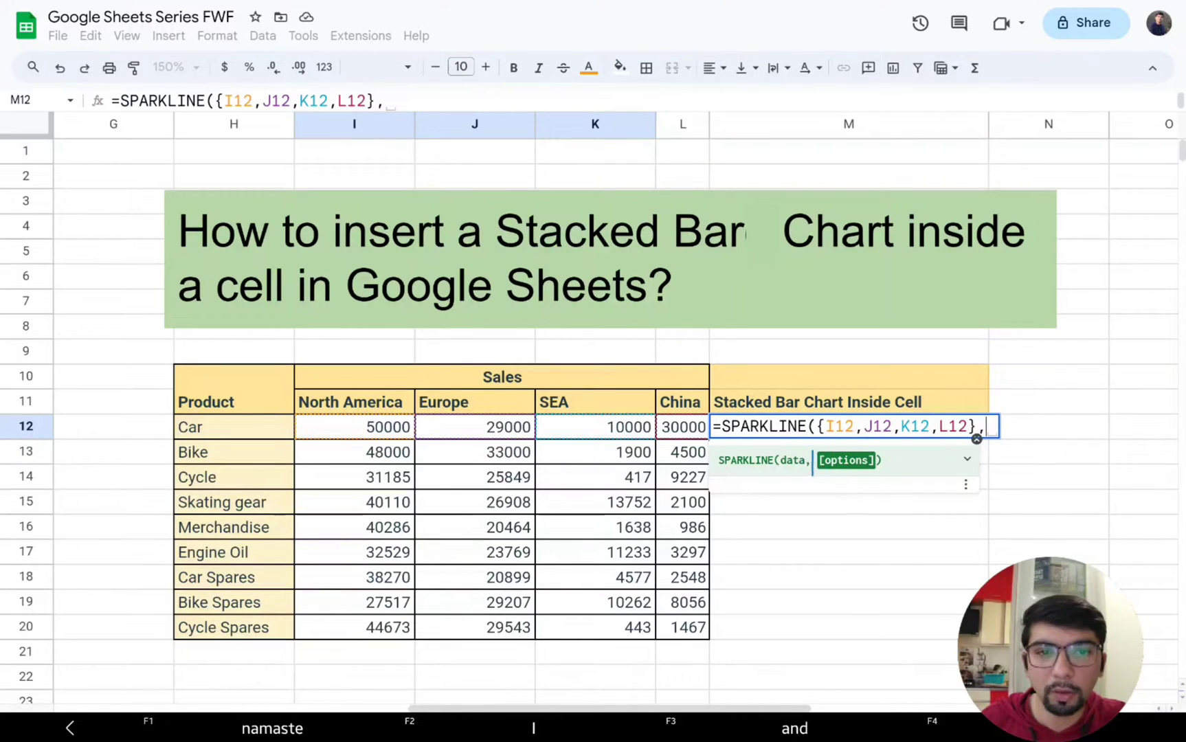
pyautogui.press('BackSpace')
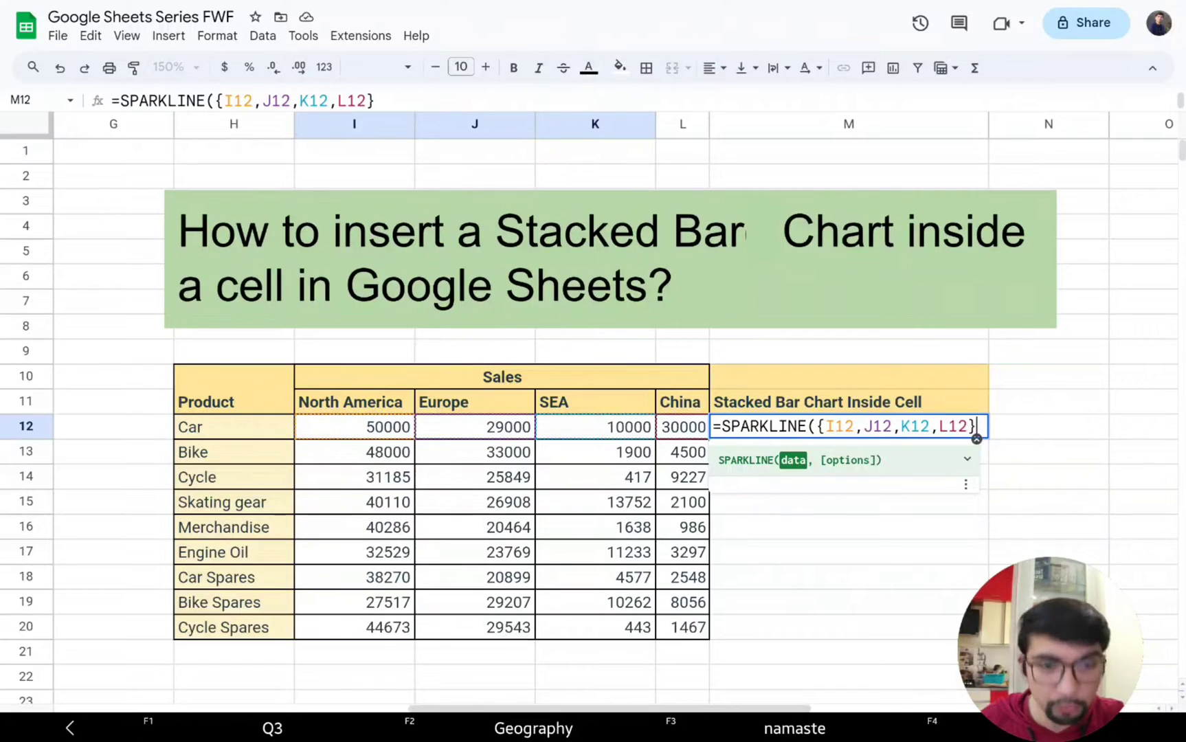
pyautogui.write(',')
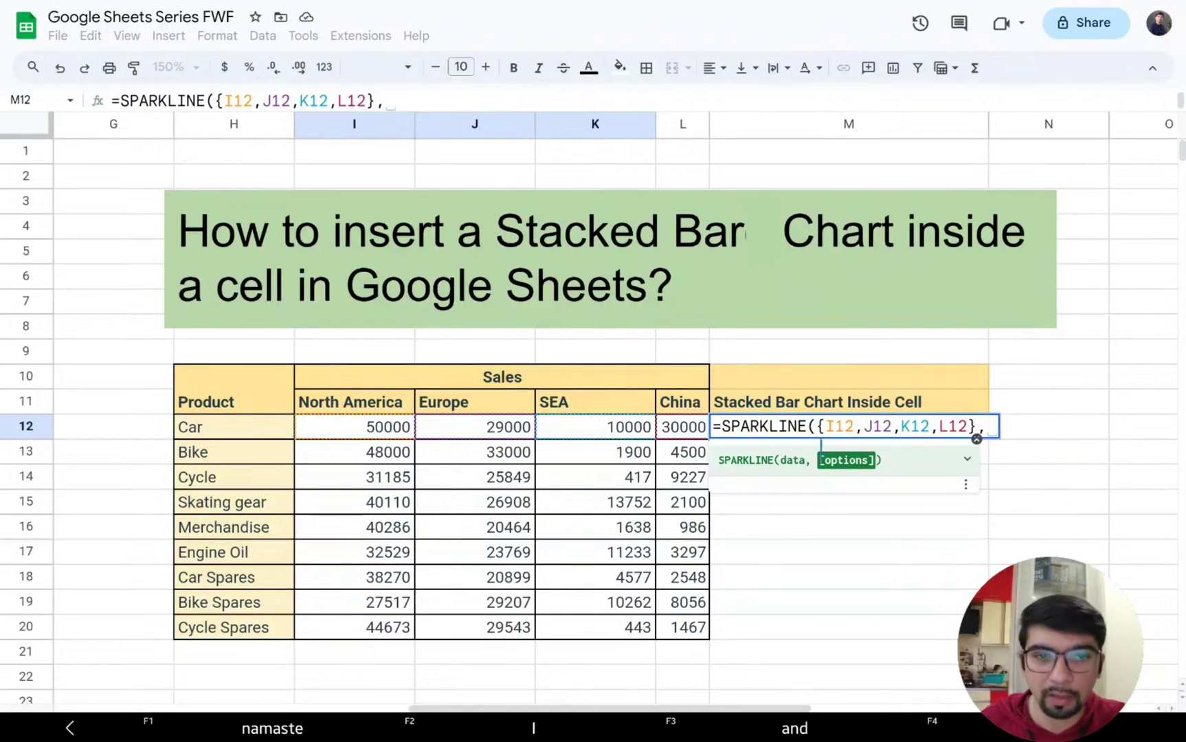
pyautogui.click(968, 460)
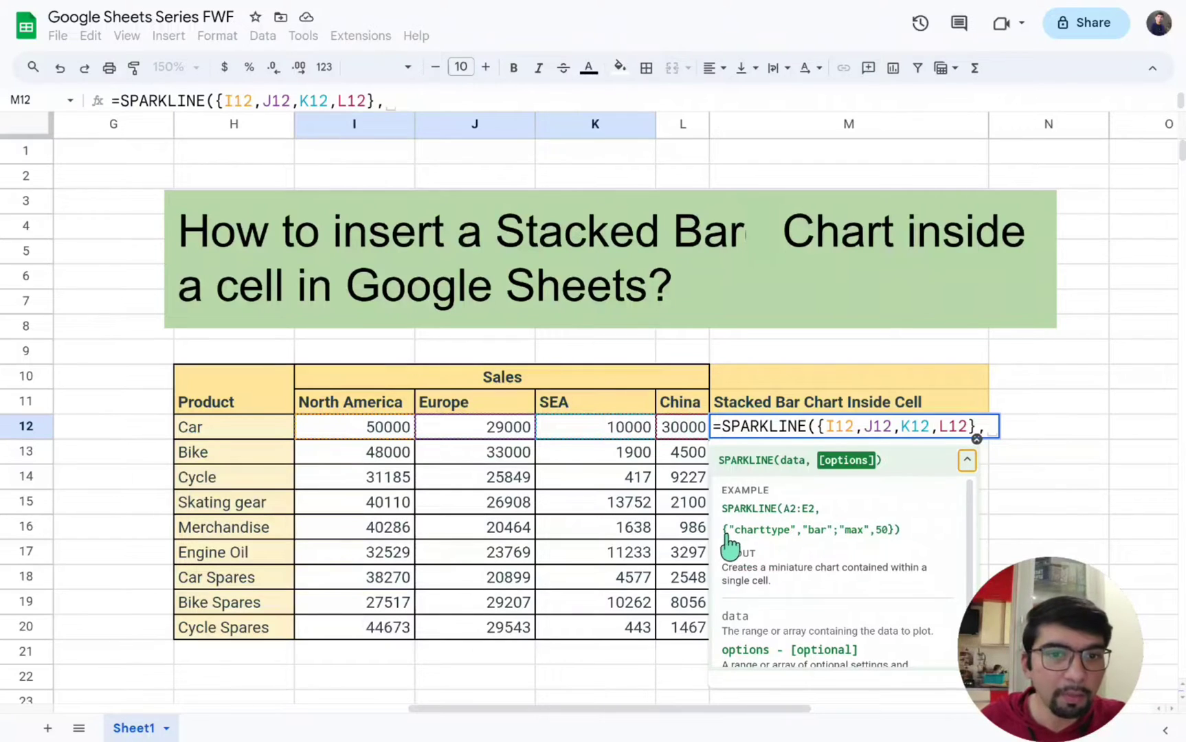
pyautogui.moveTo(720, 530); pyautogui.dragTo(906, 533)
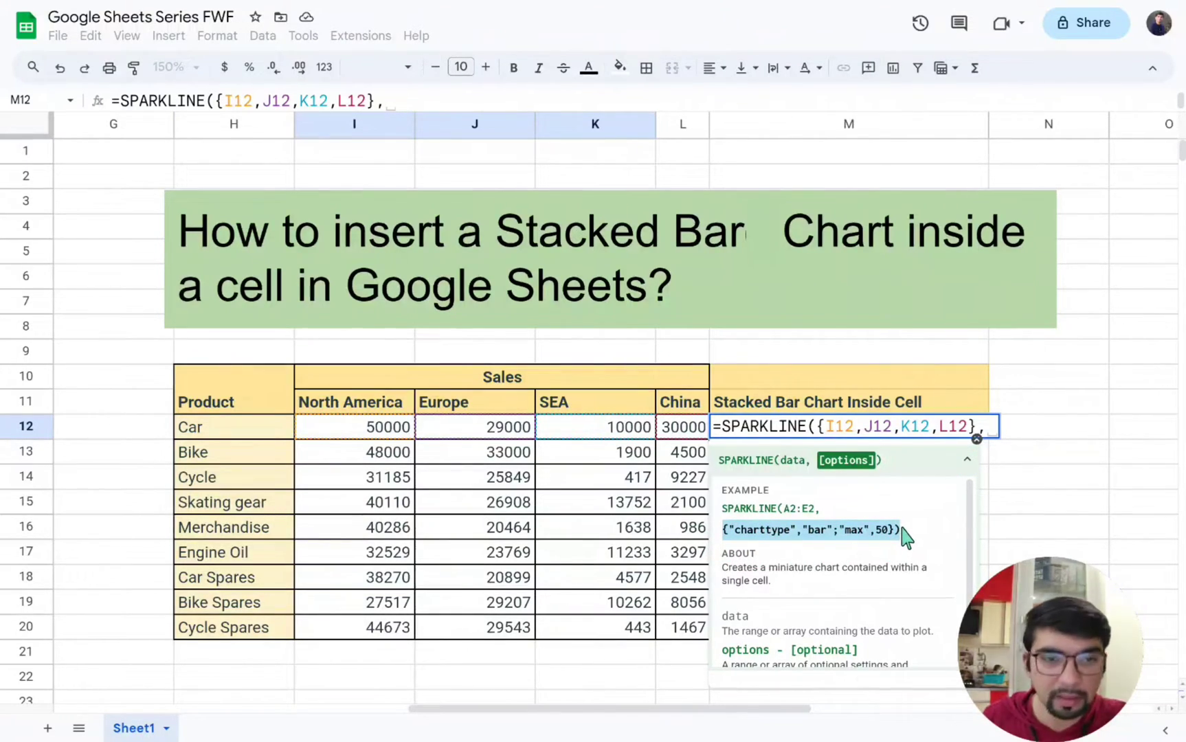
pyautogui.hotkey('ctrl', 'c')
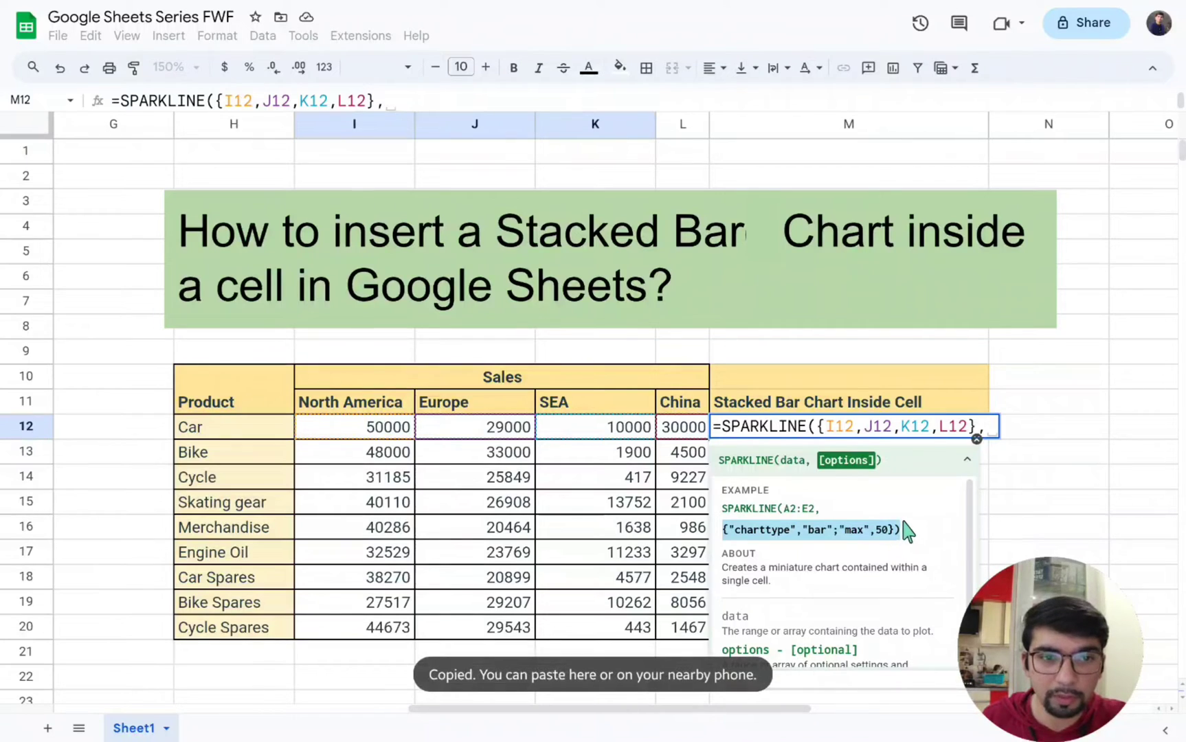
pyautogui.click(988, 431)
pyautogui.hotkey('ctrl', 'v')
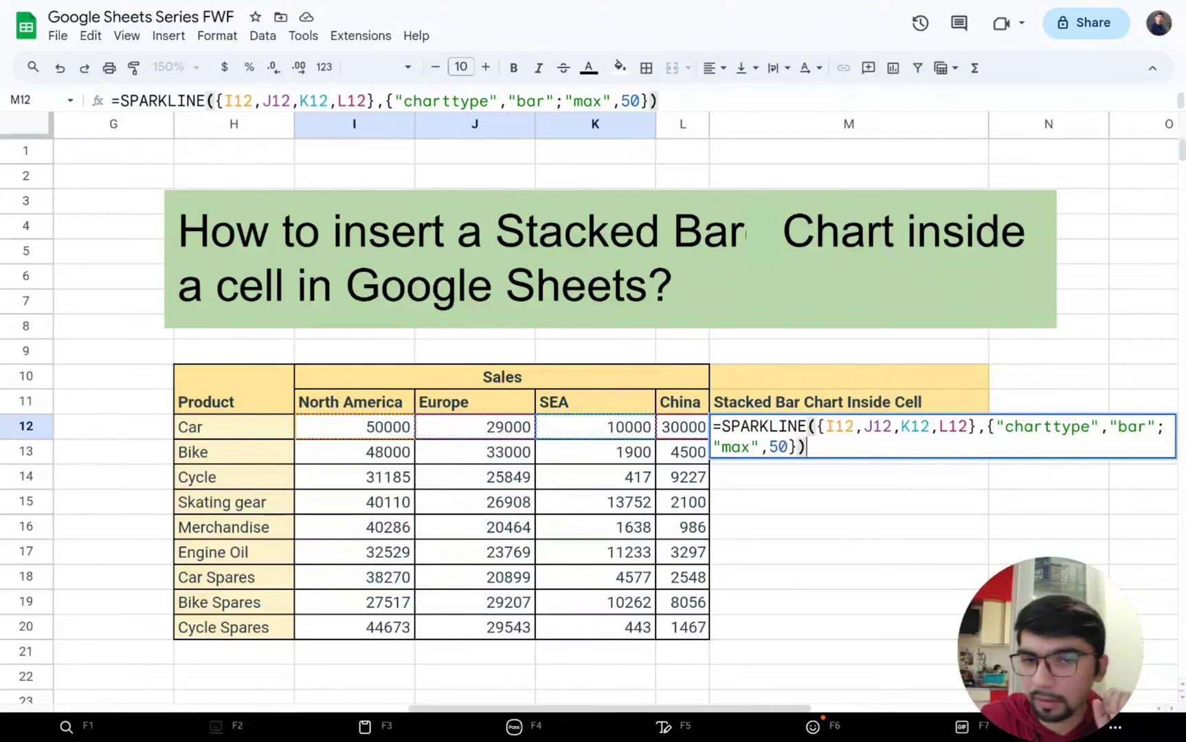
pyautogui.click(998, 427)
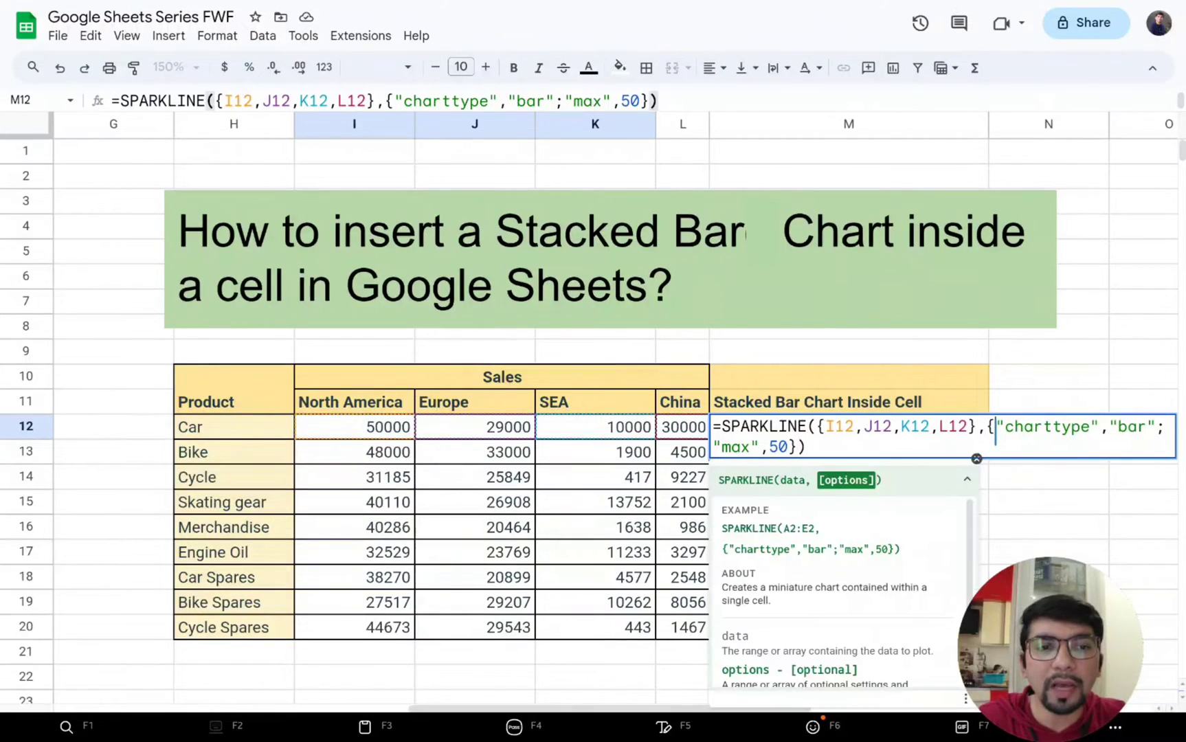
pyautogui.moveTo(999, 427); pyautogui.dragTo(1079, 423)
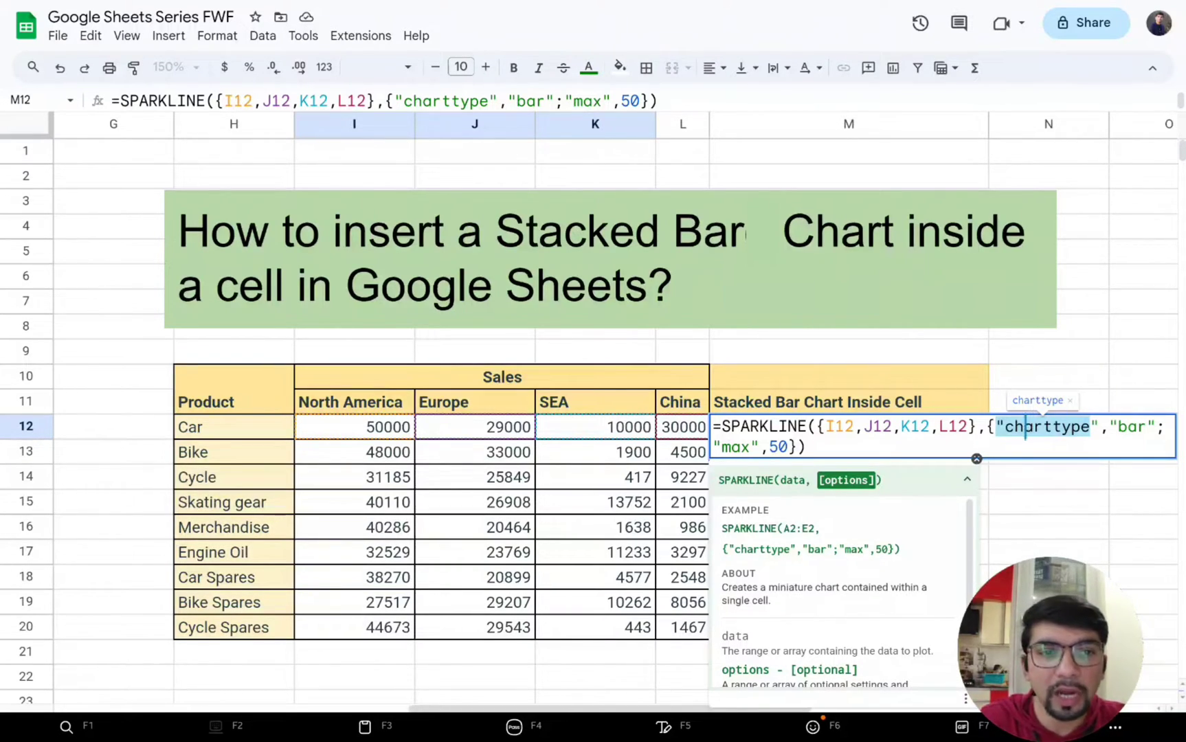
pyautogui.click(1027, 427)
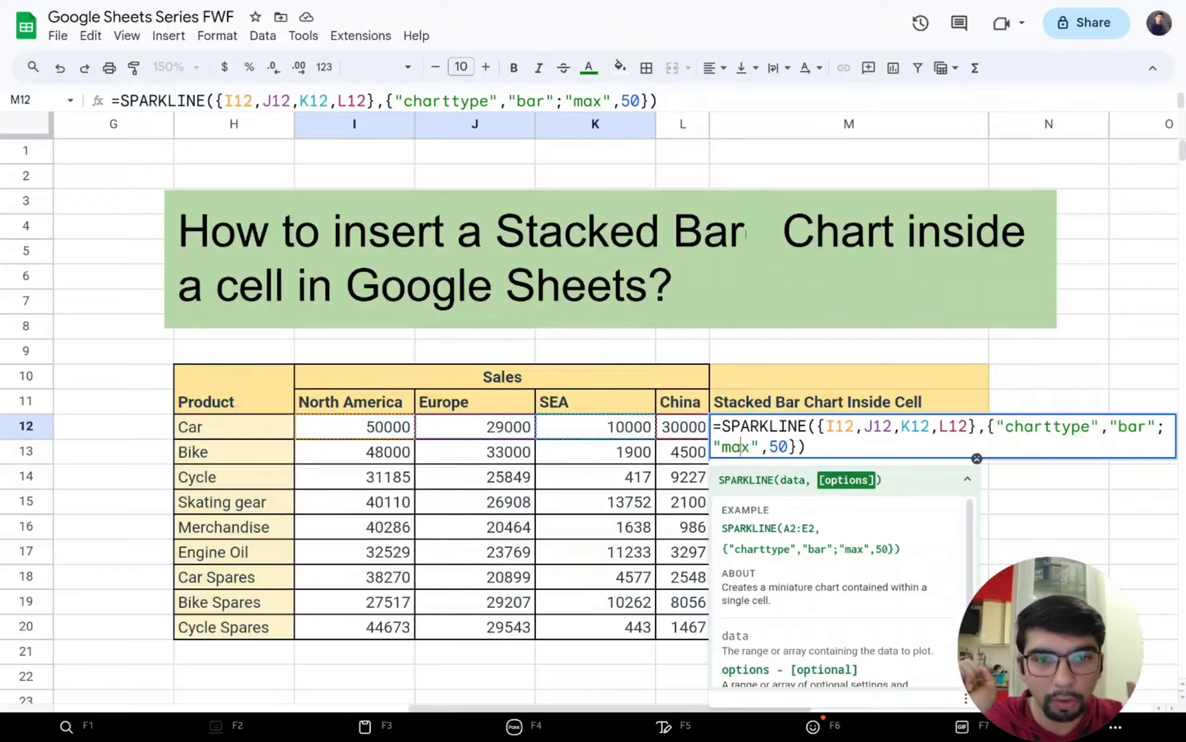
# Replace the "max" value 50 in the M12 formula with SUM(I12:L12) and enter the formula.
pyautogui.doubleClick(778, 446)
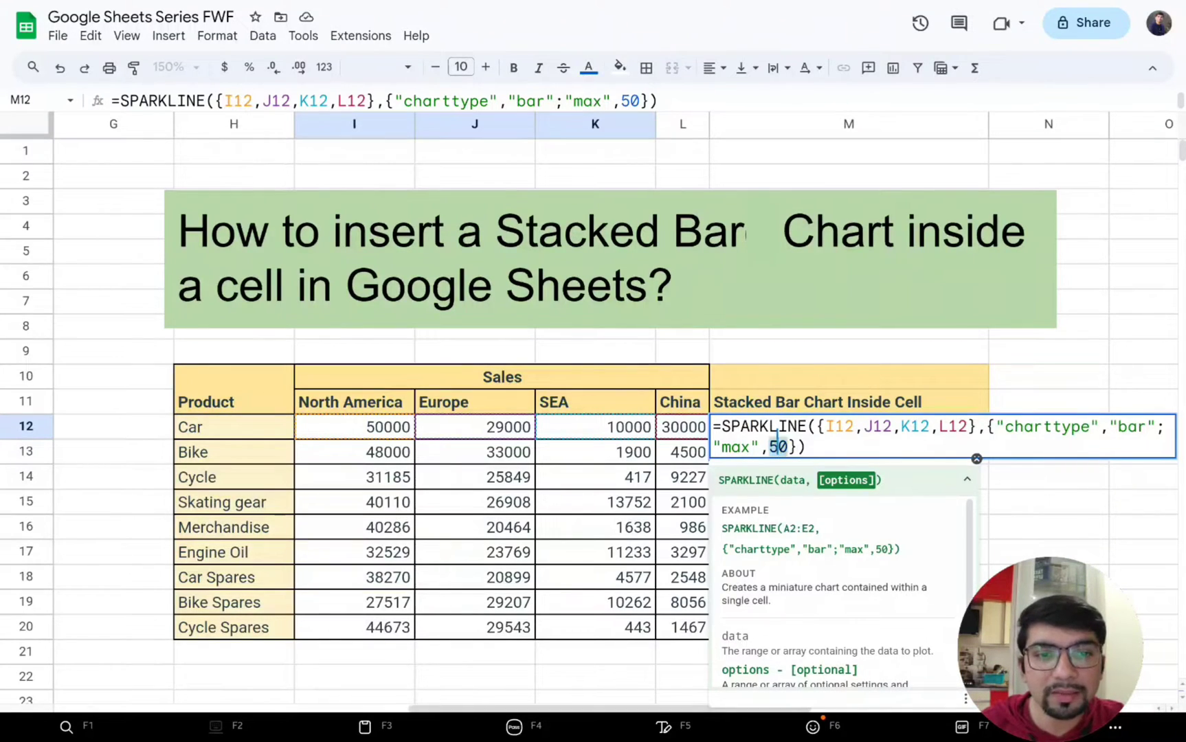
pyautogui.press('BackSpace')
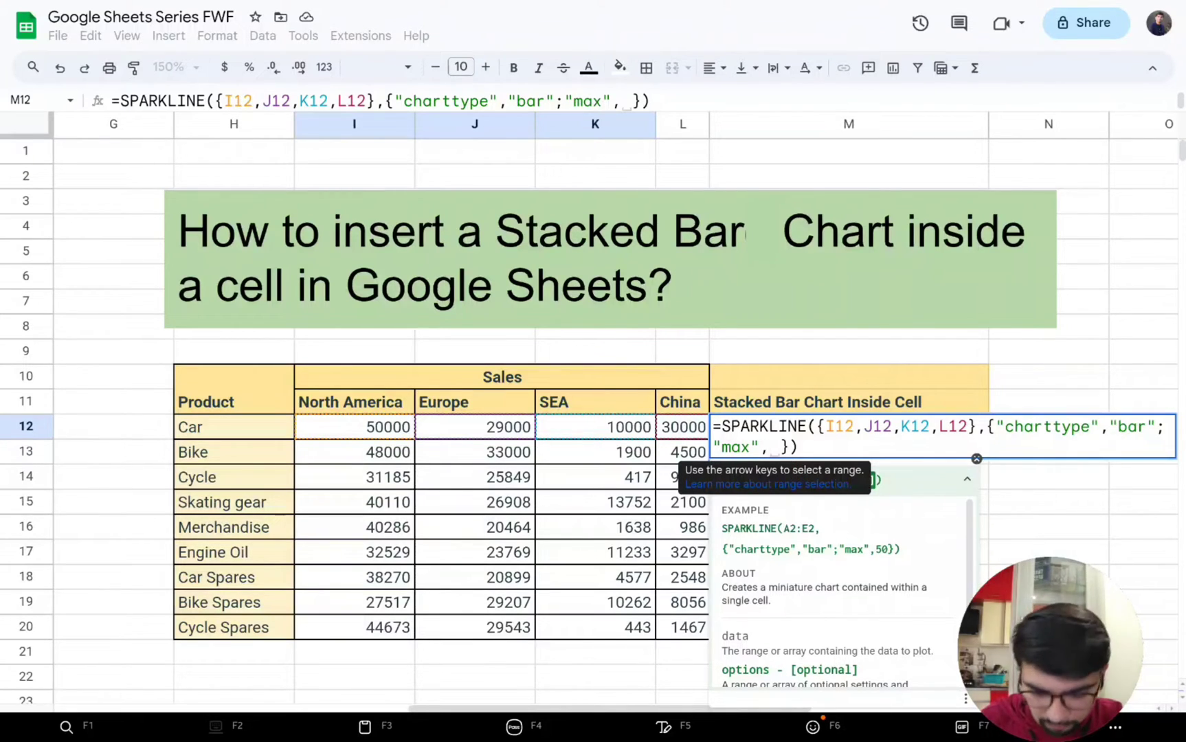
pyautogui.write('sum')
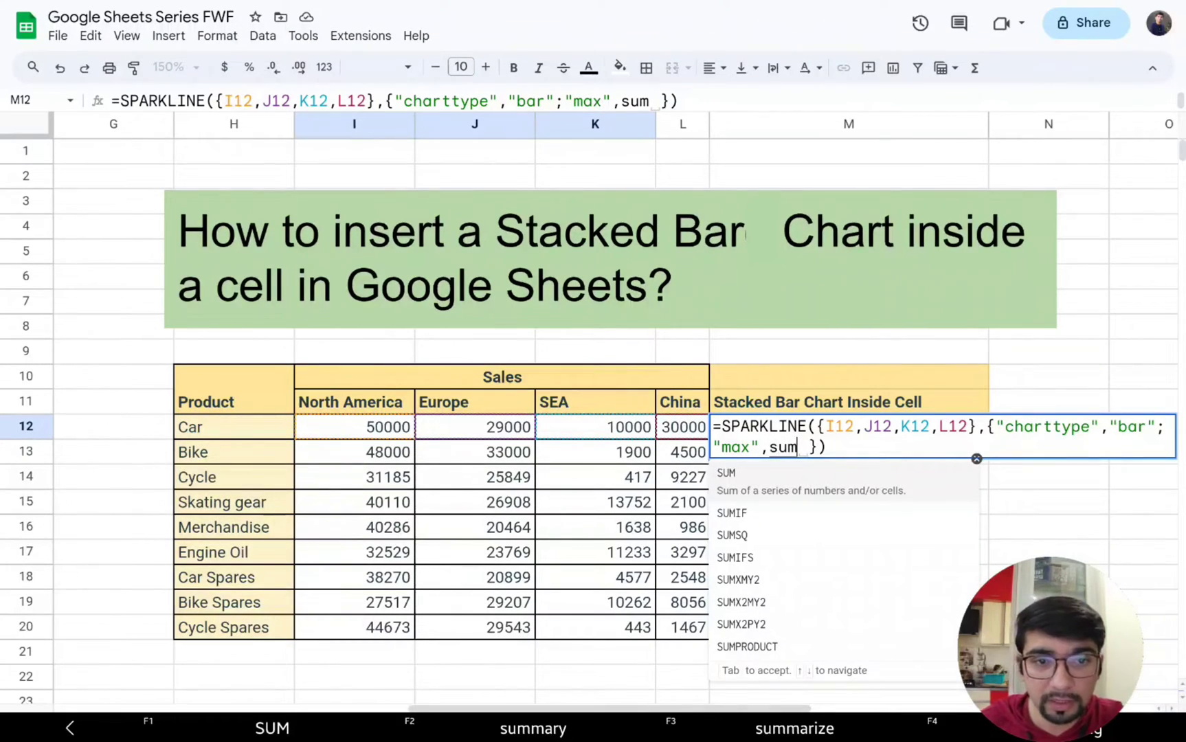
pyautogui.press('Tab')
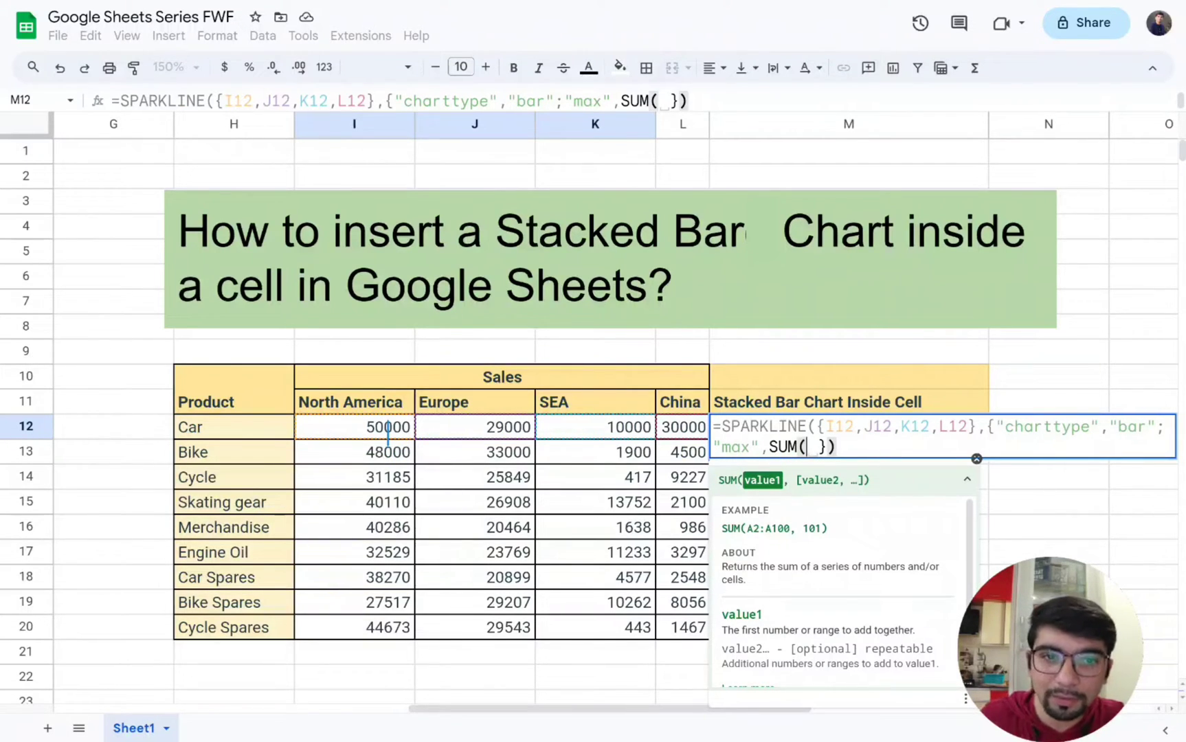
pyautogui.write('I12')
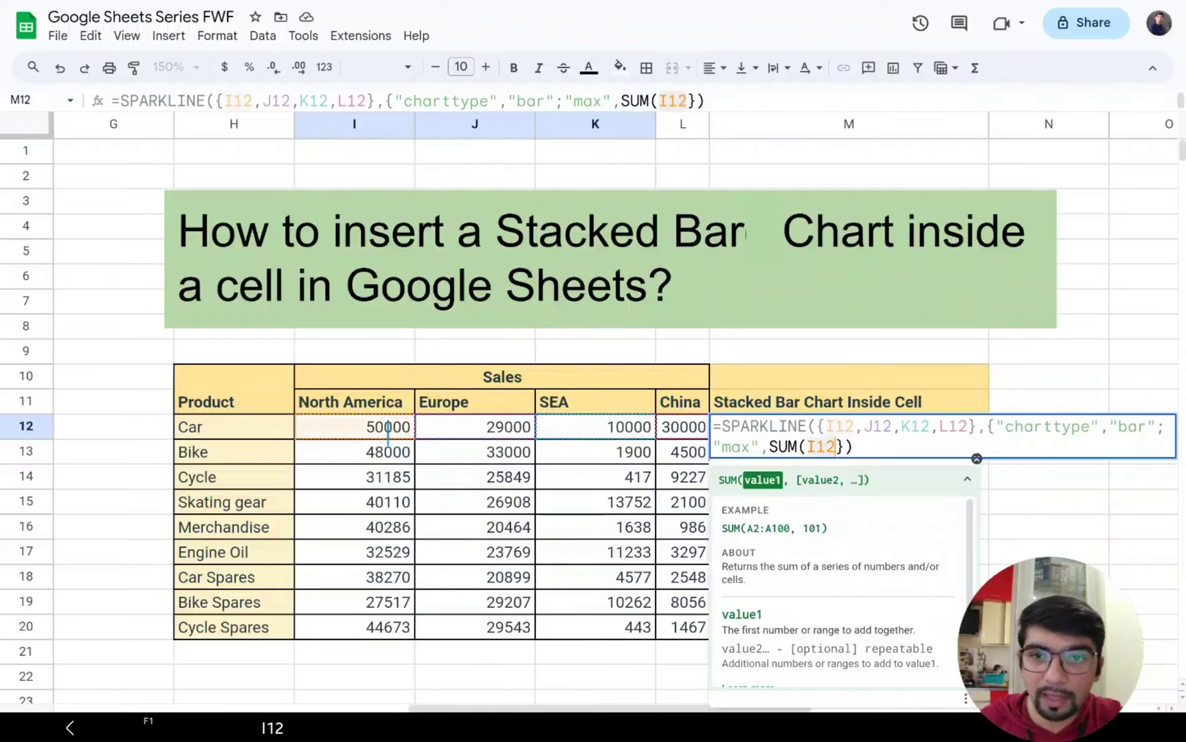
pyautogui.write(':L1')
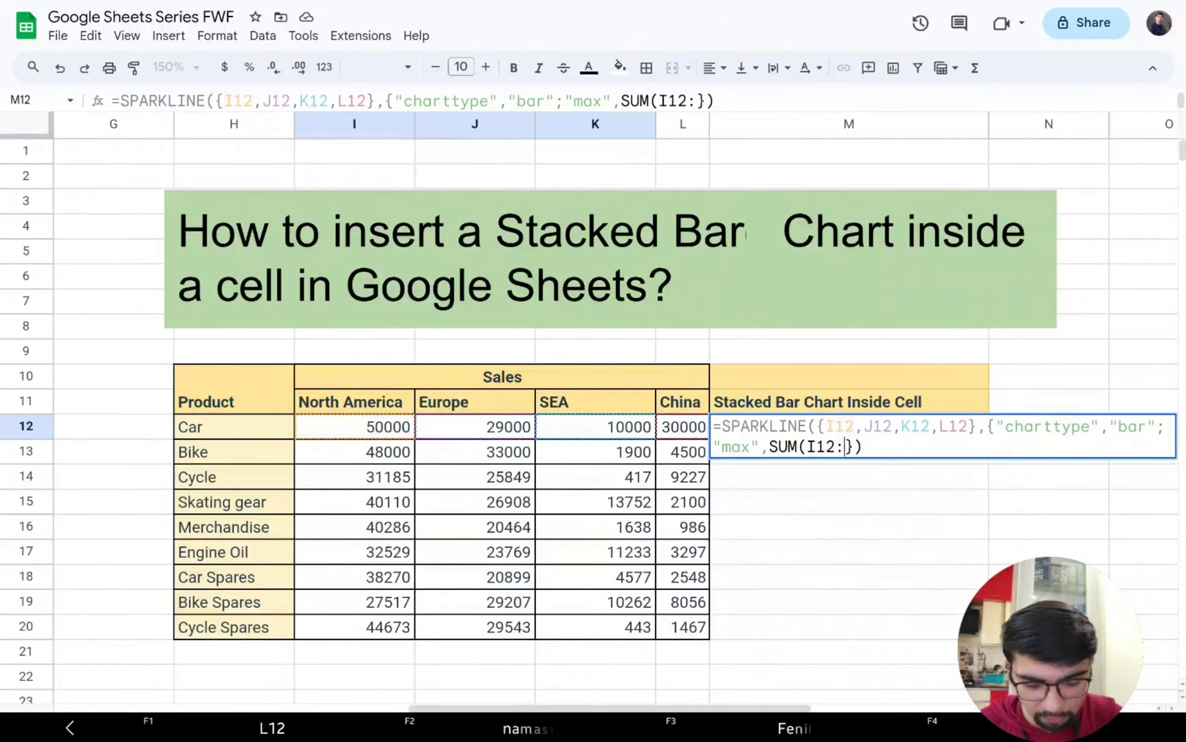
pyautogui.write('4')
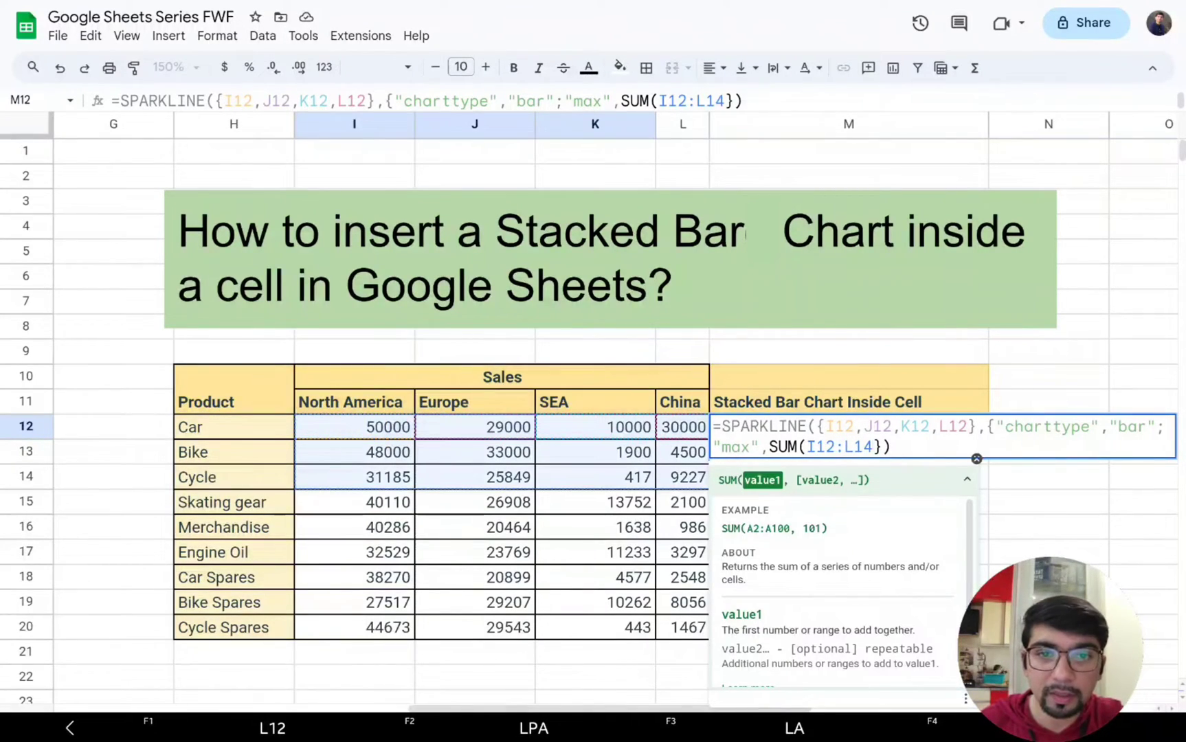
pyautogui.press('BackSpace')
pyautogui.write('2')
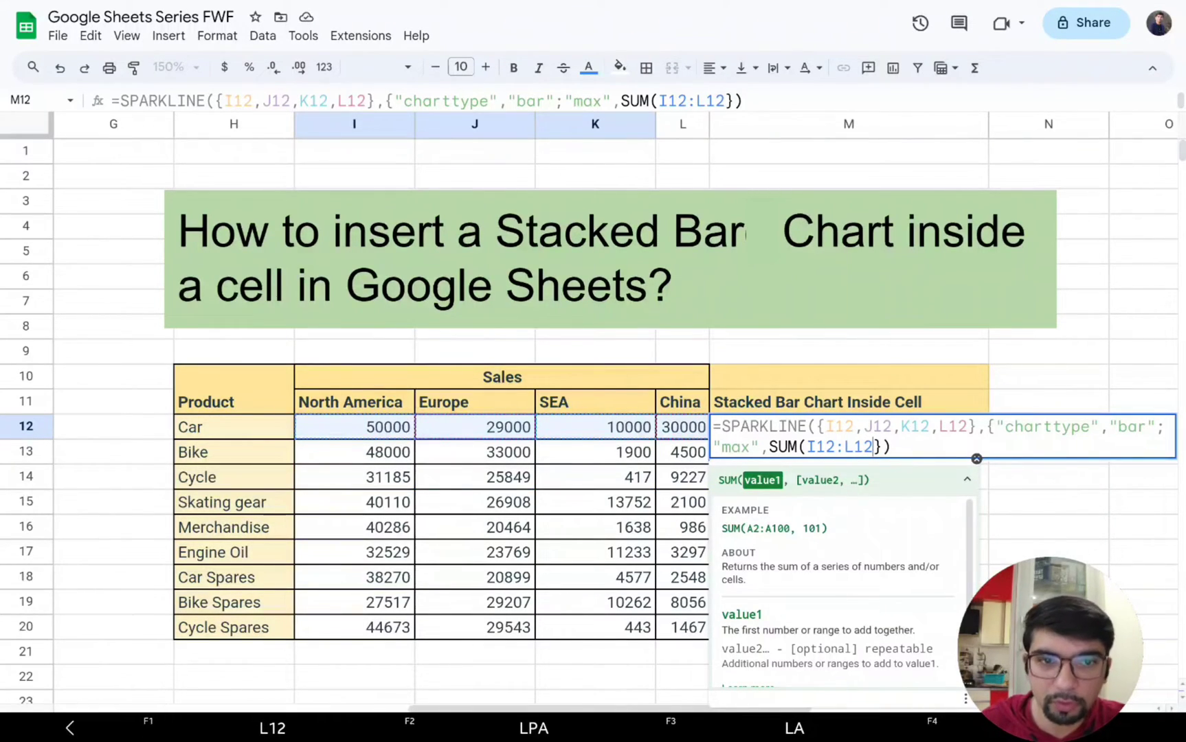
pyautogui.write(')')
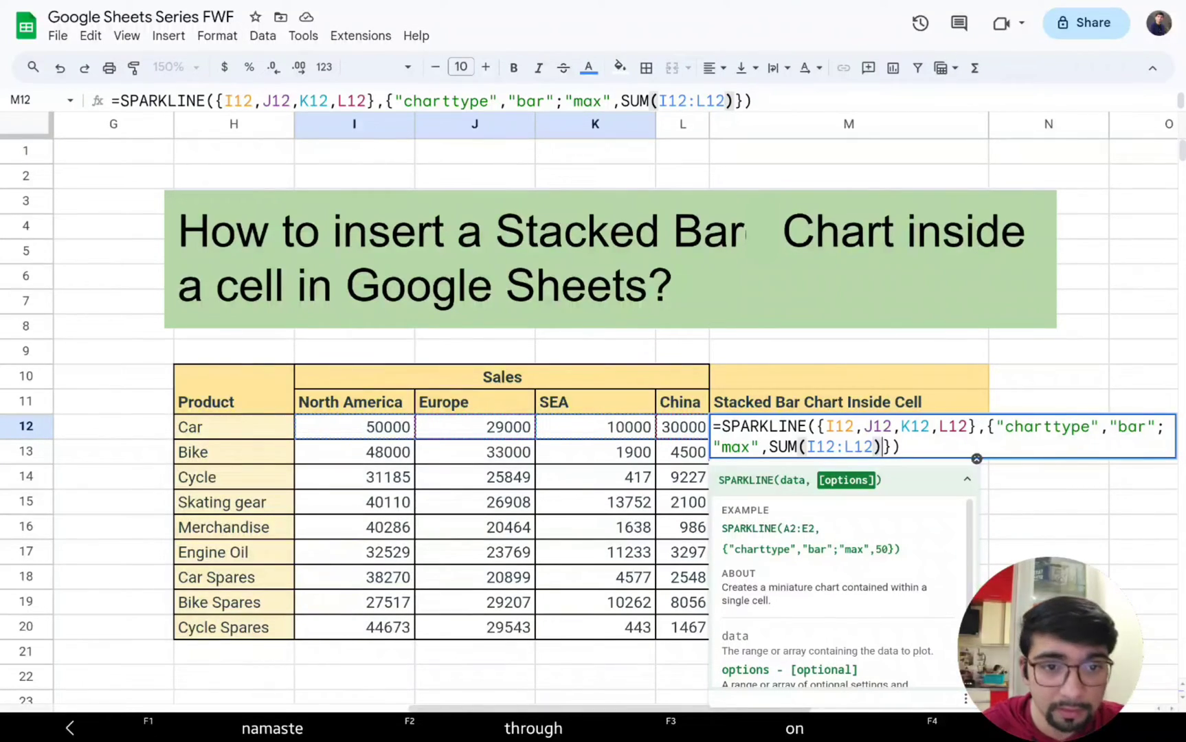
pyautogui.press('Return')
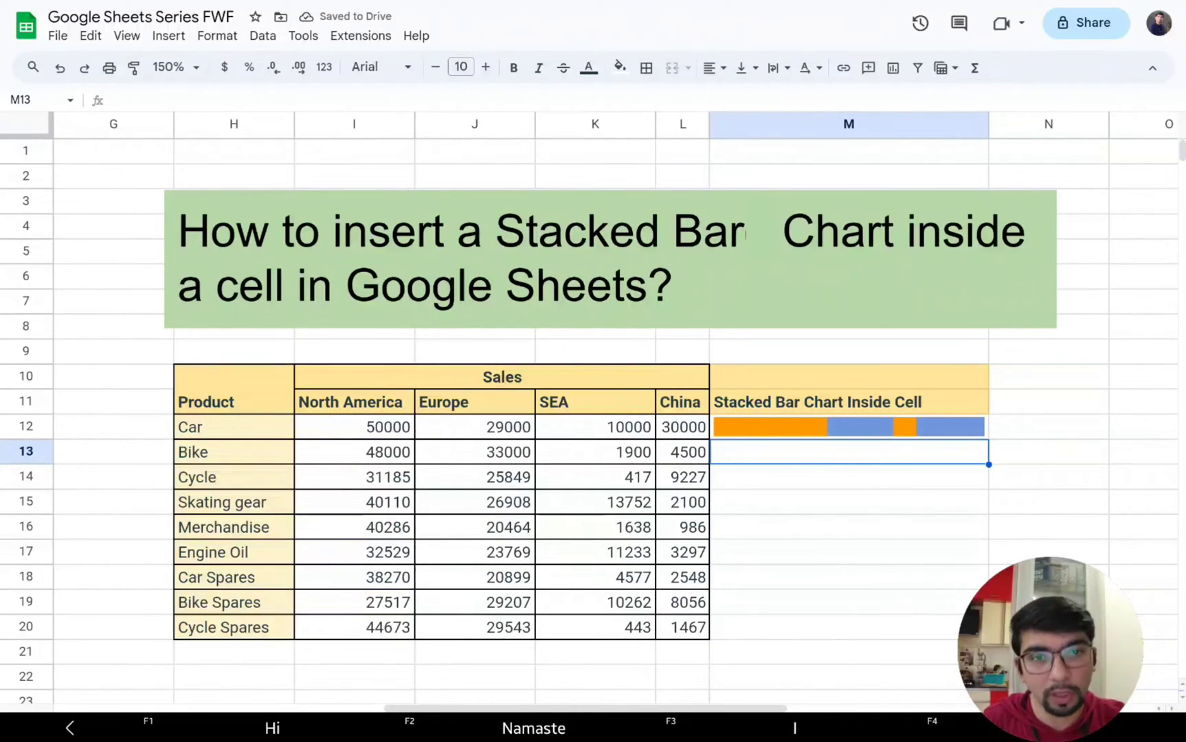
# Reopen the M12 SPARKLINE formula and add the option "color1","red" after the SUM(I12:L12) maximum.
pyautogui.doubleClick(790, 429)
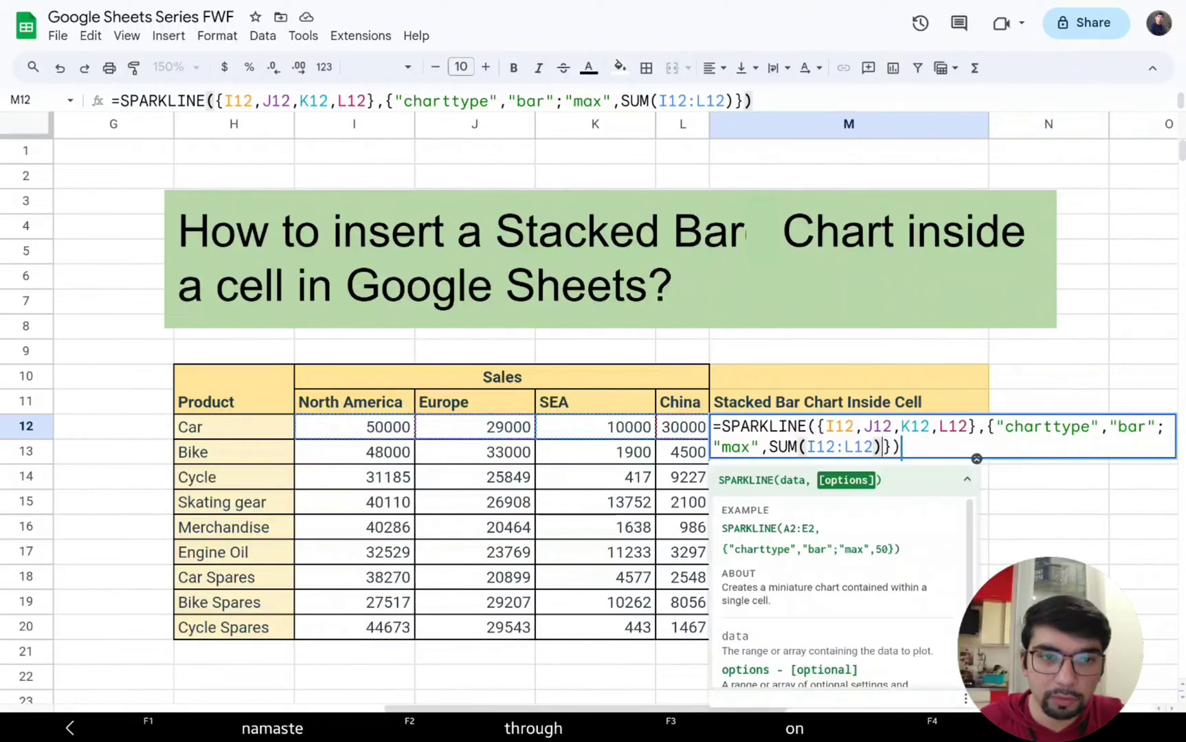
pyautogui.click(887, 447)
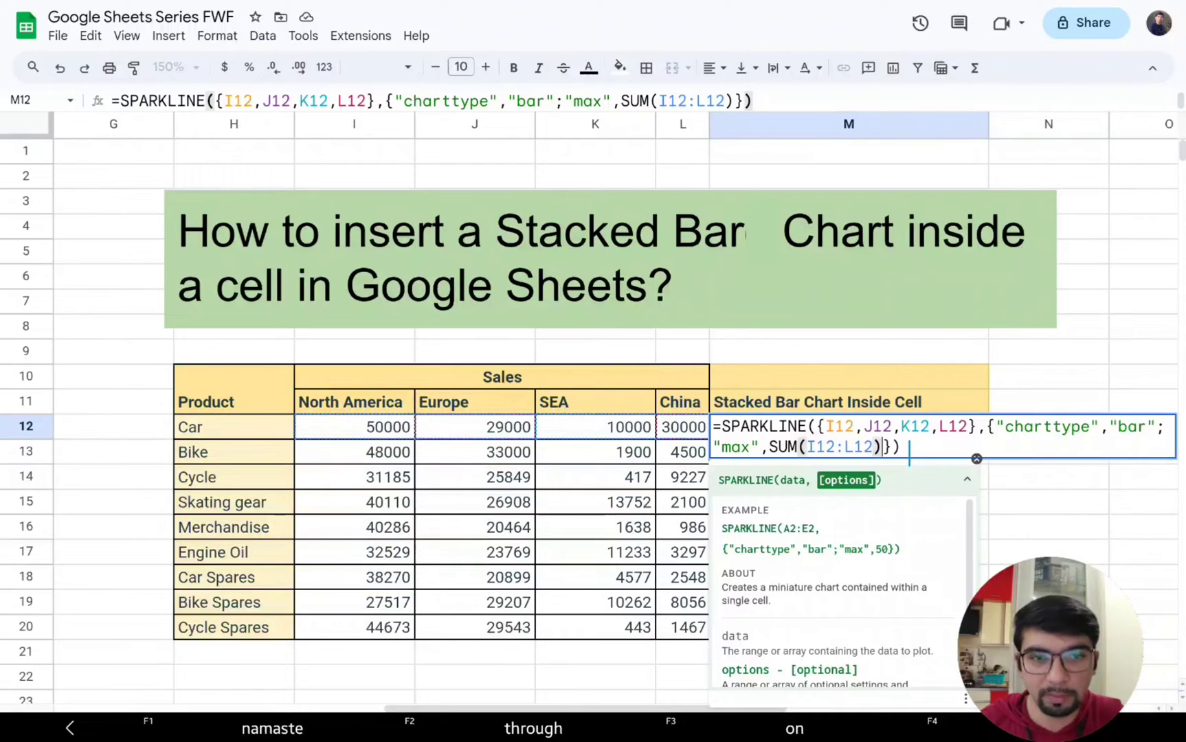
pyautogui.write(';')
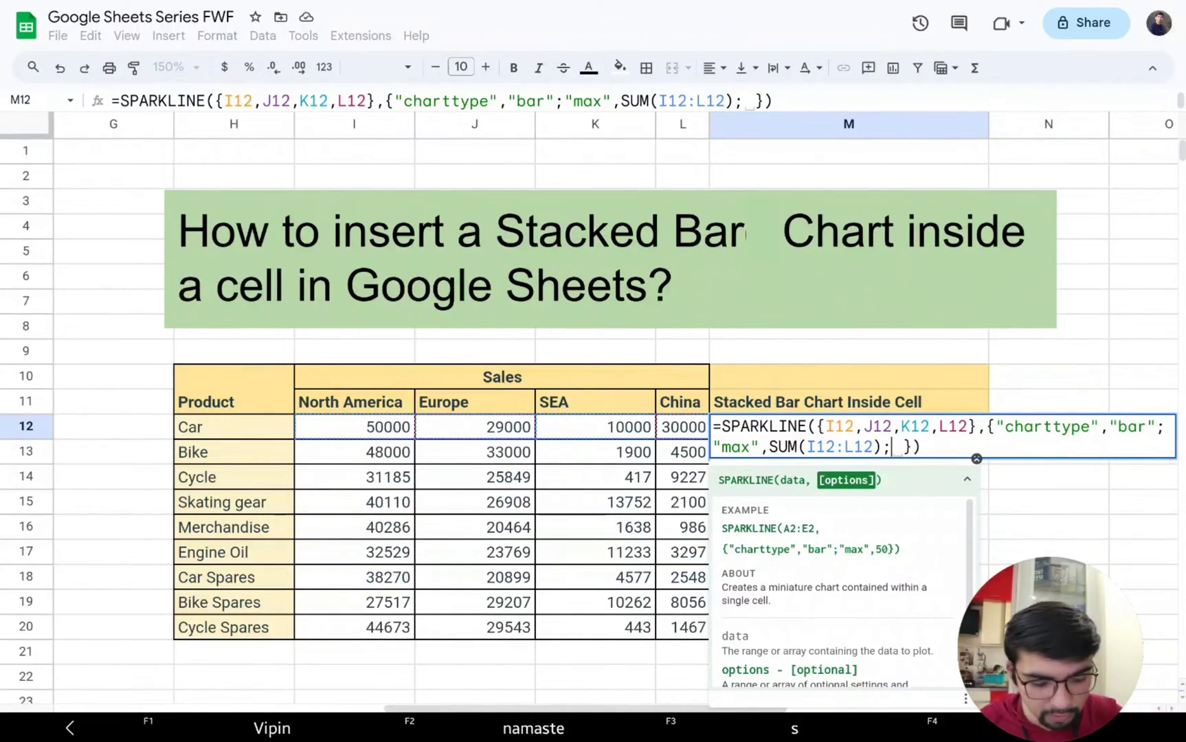
pyautogui.write('"color1')
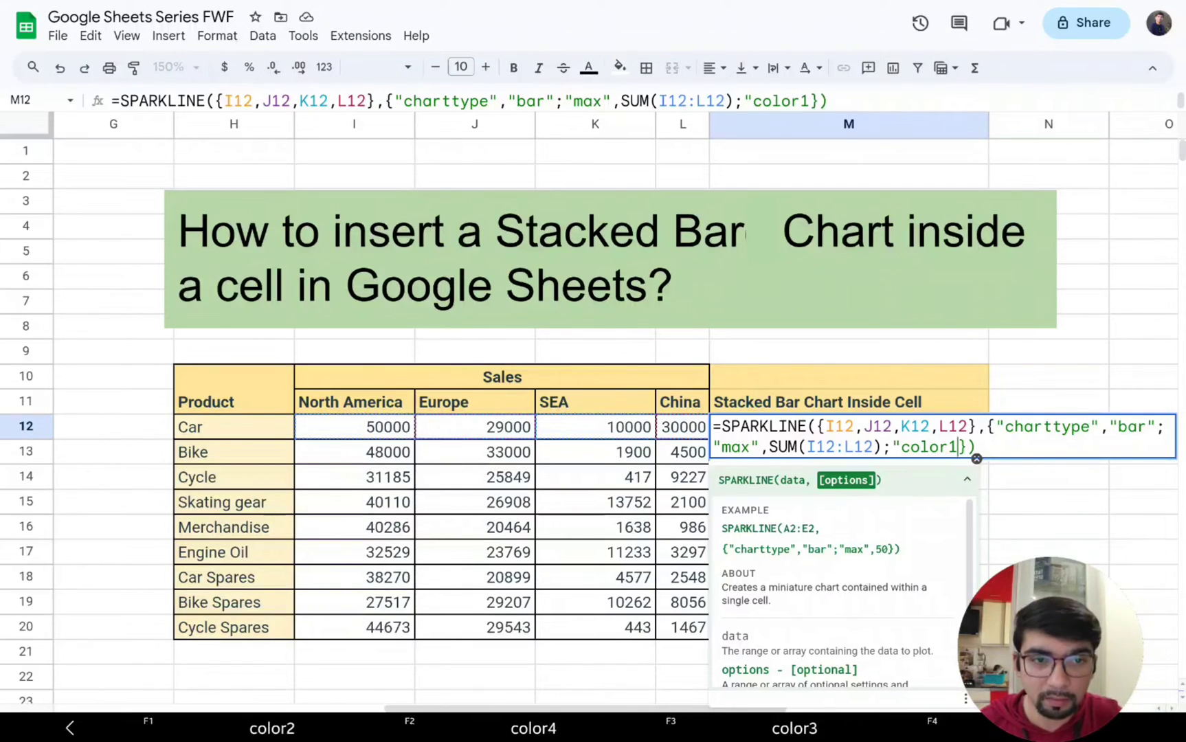
pyautogui.write('","r')
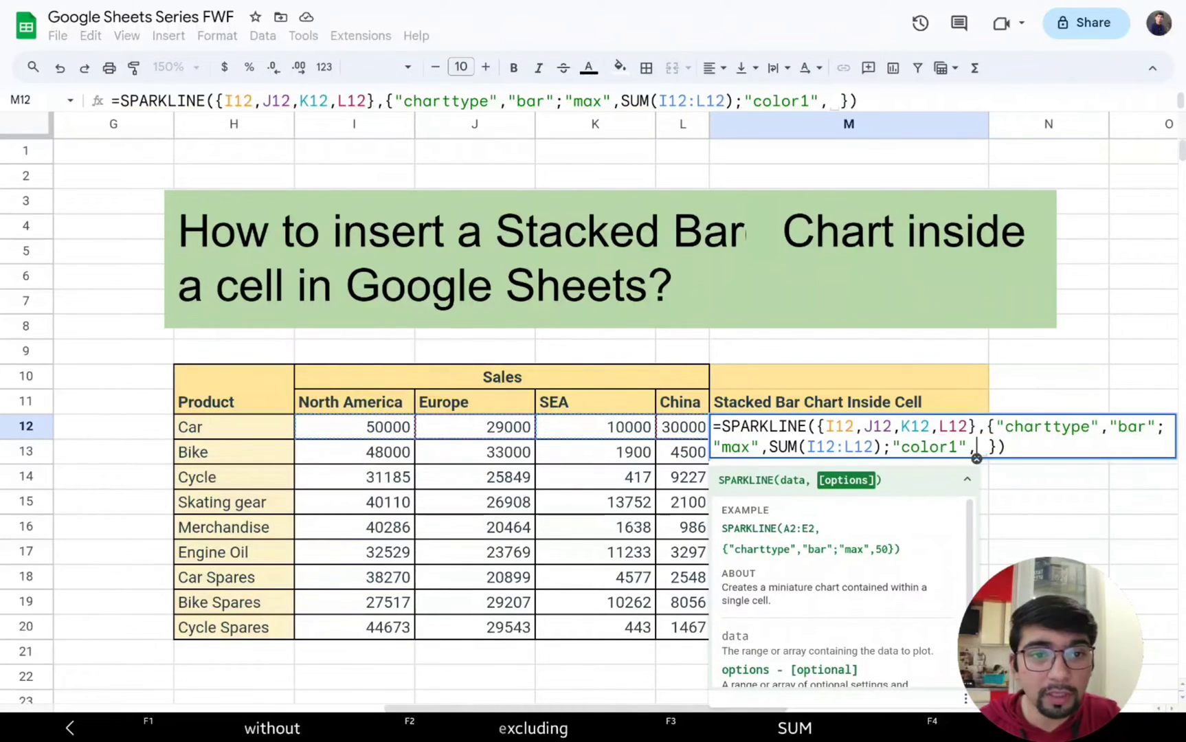
pyautogui.write('ed"')
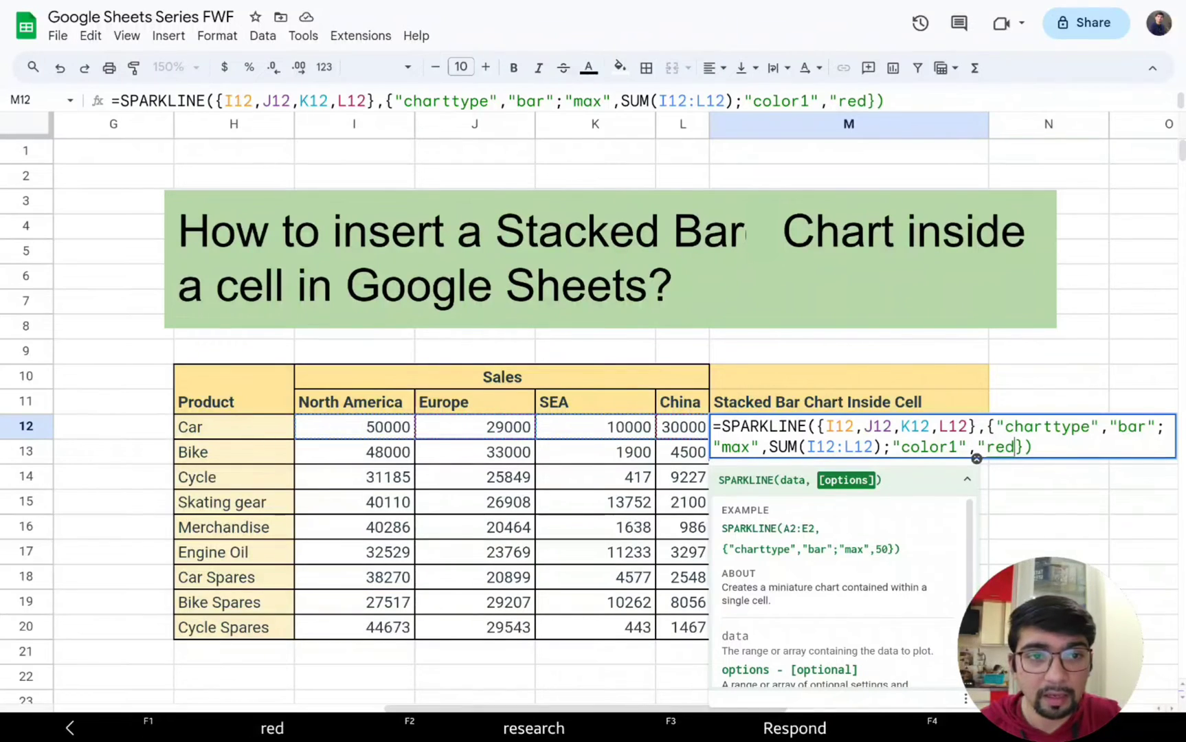
# Add the options "color2","green" and "color3","blue" to the M12 formula, separated by semicolons.
pyautogui.write(';"col')
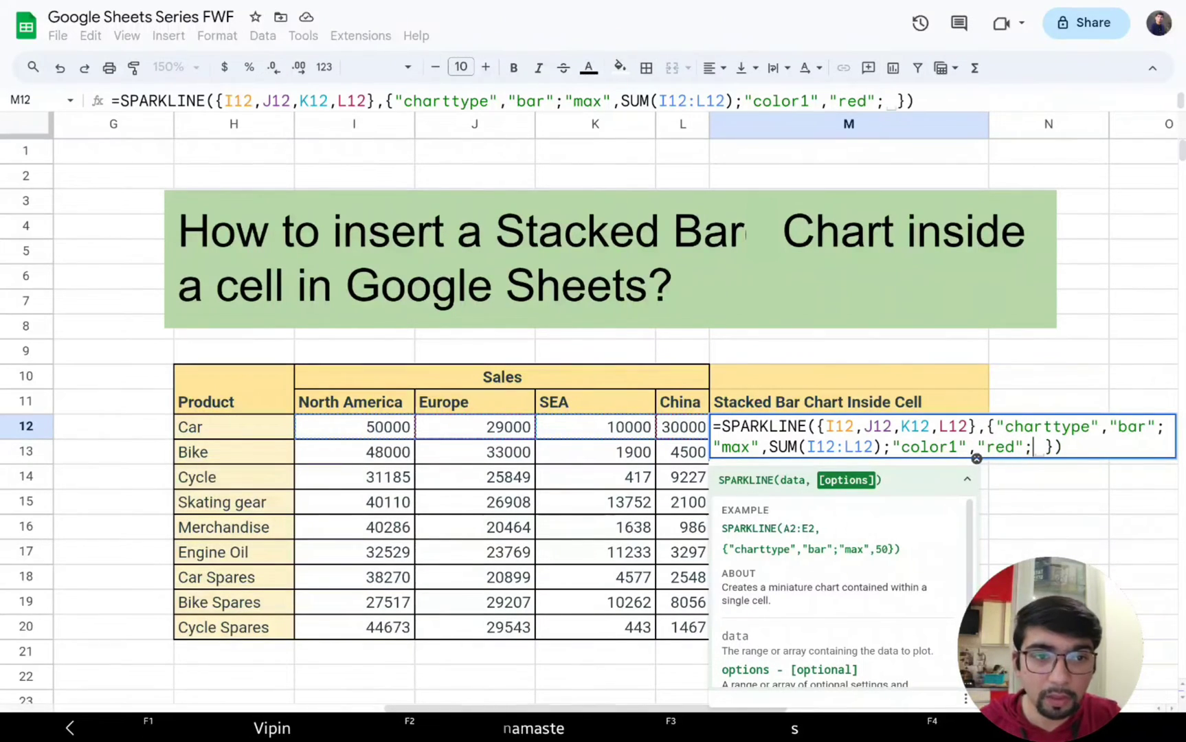
pyautogui.write('or2"')
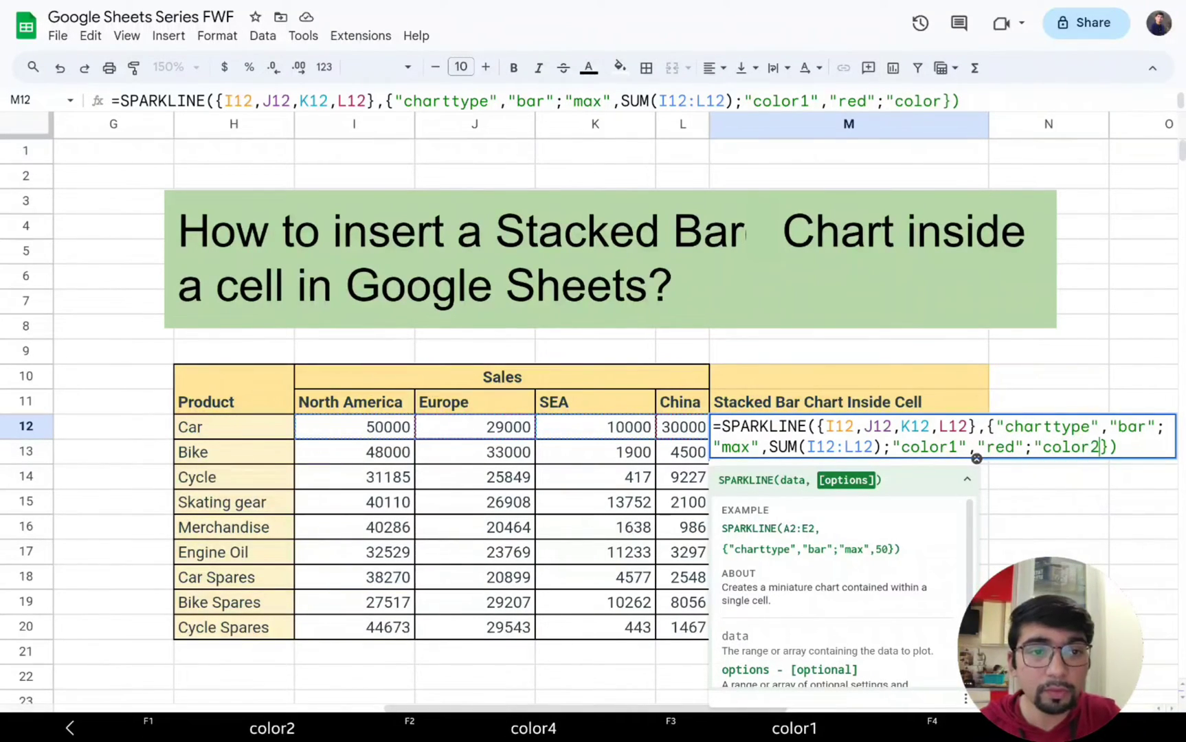
pyautogui.write(',"g')
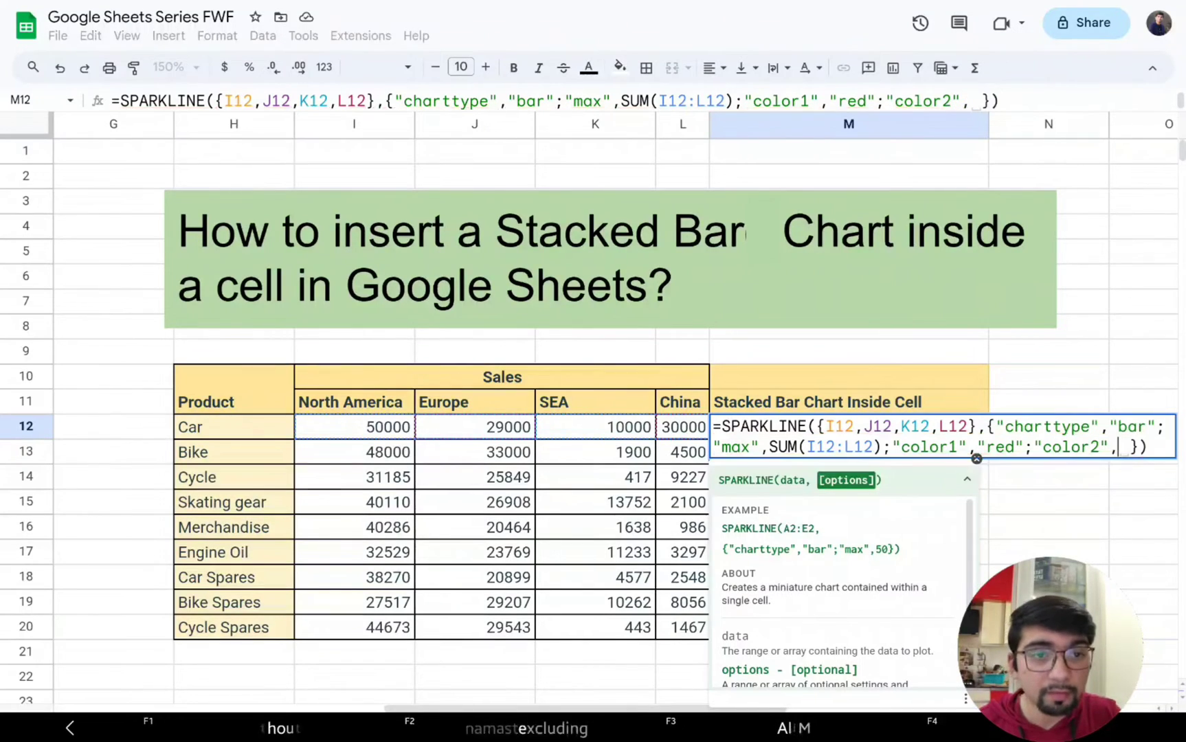
pyautogui.write('reen"')
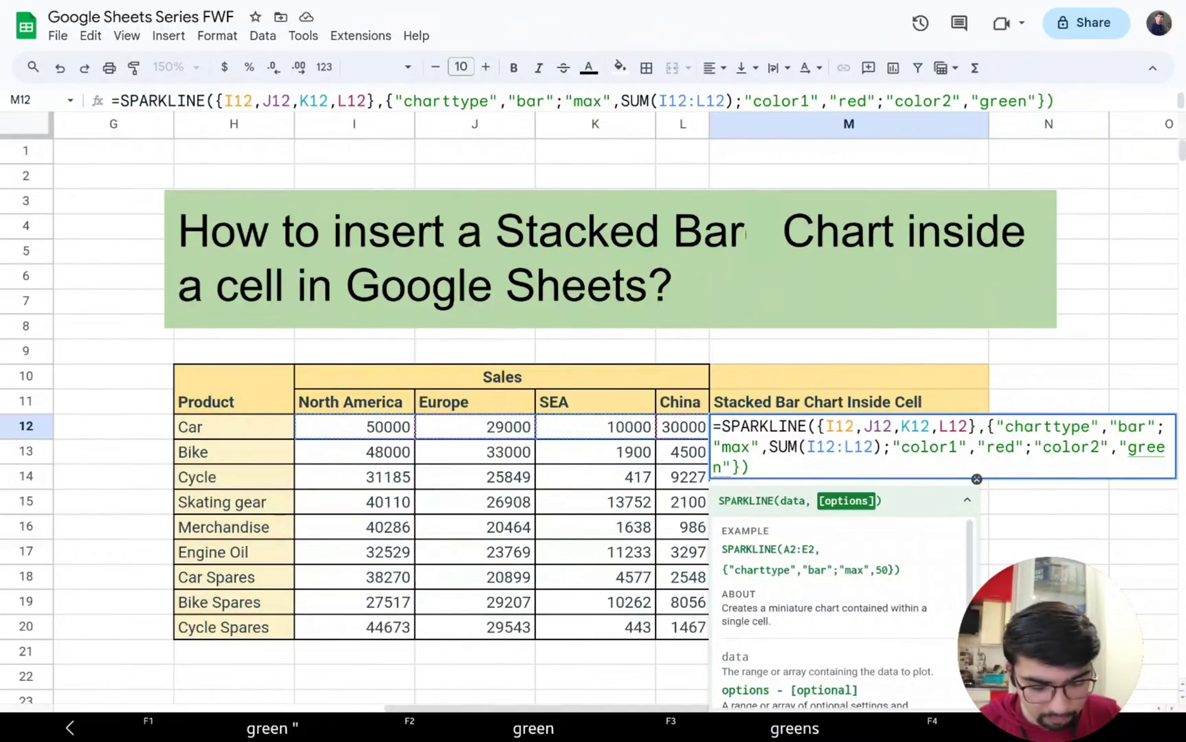
pyautogui.write(';"color3"')
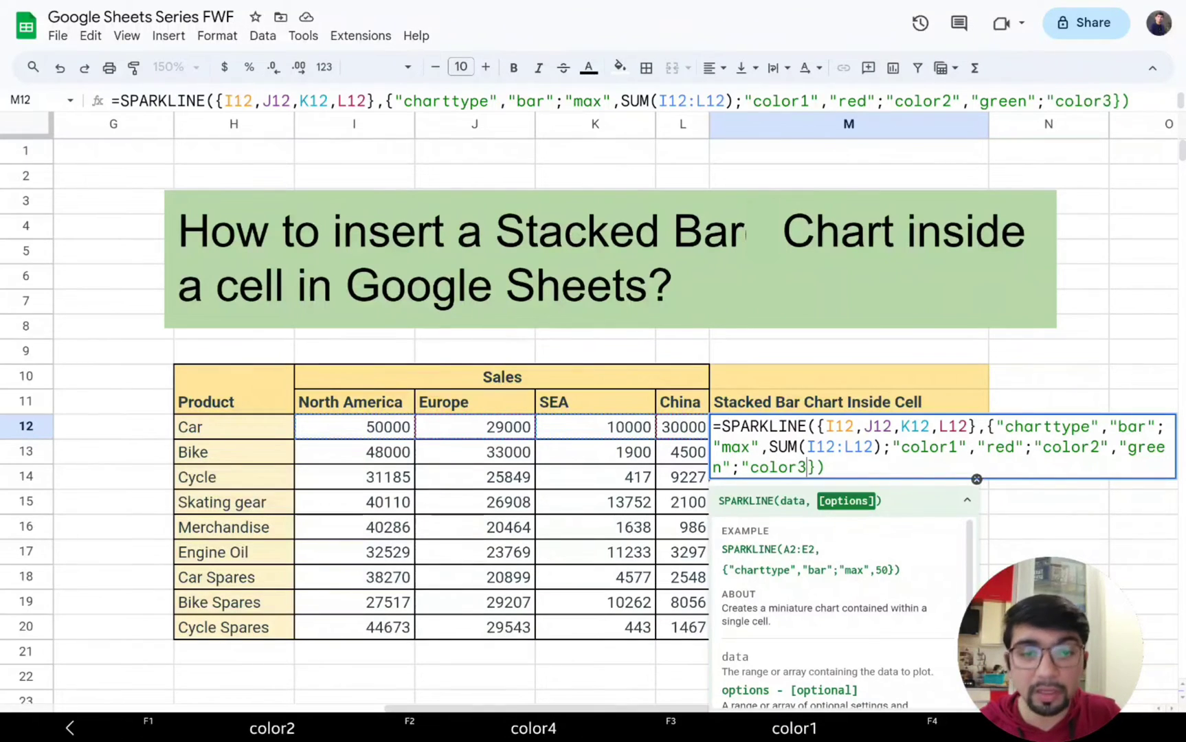
pyautogui.write(',"blue')
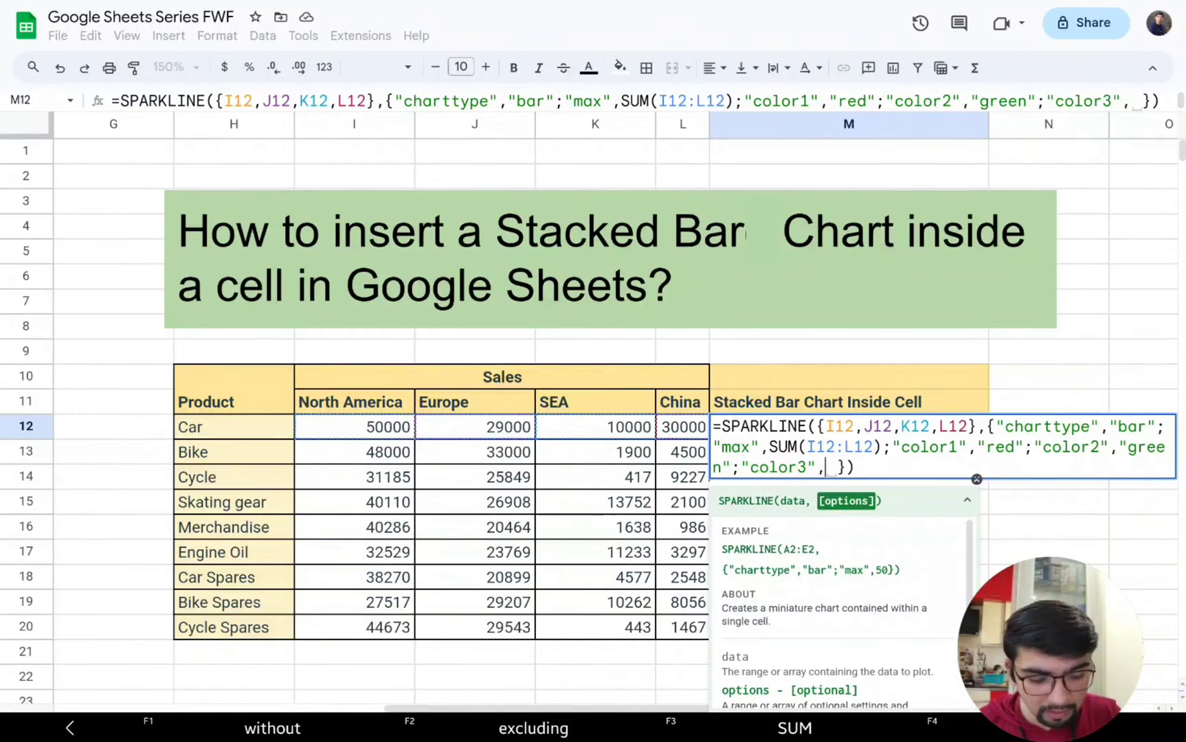
pyautogui.write('";')
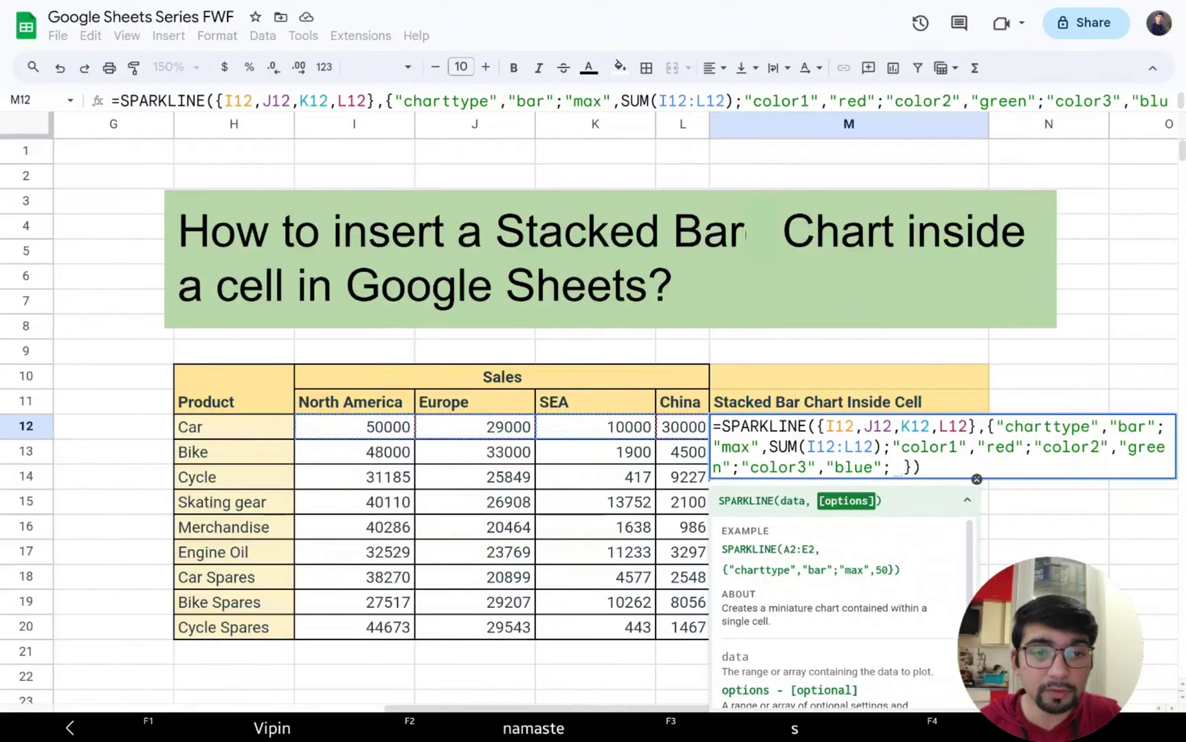
# Add the option "color4","orange" to the M12 formula and enter the formula.
pyautogui.write('"color4')
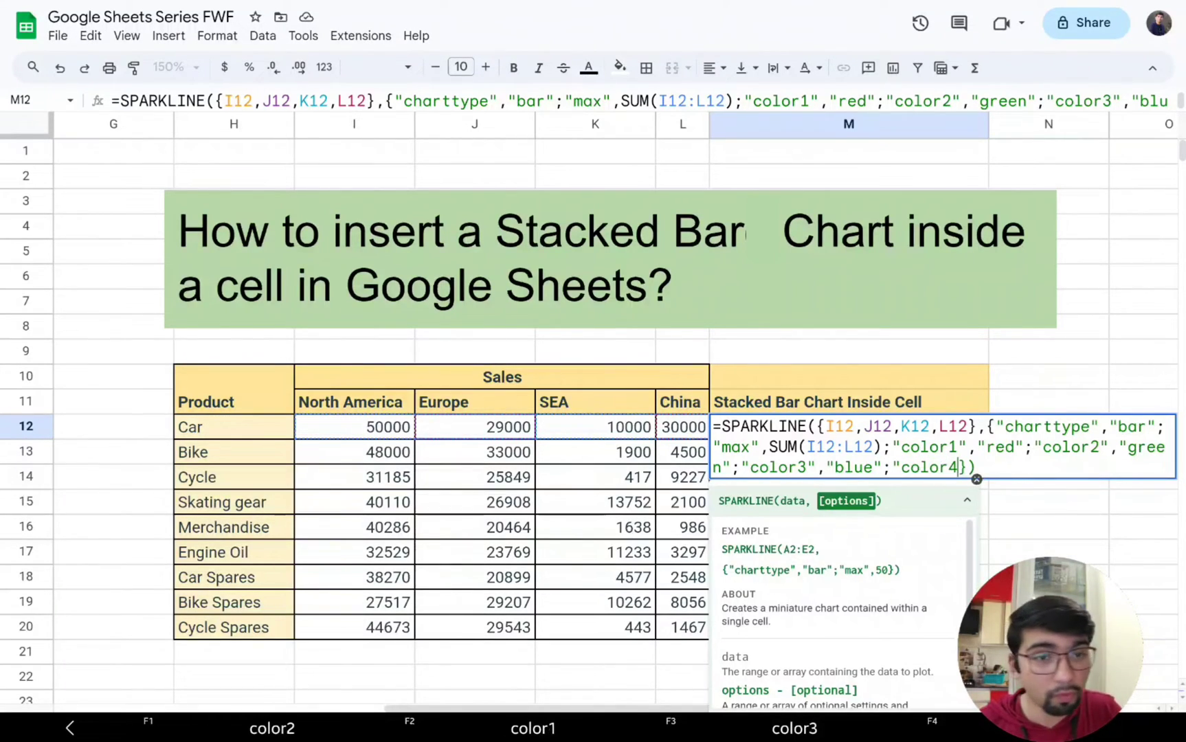
pyautogui.write('"')
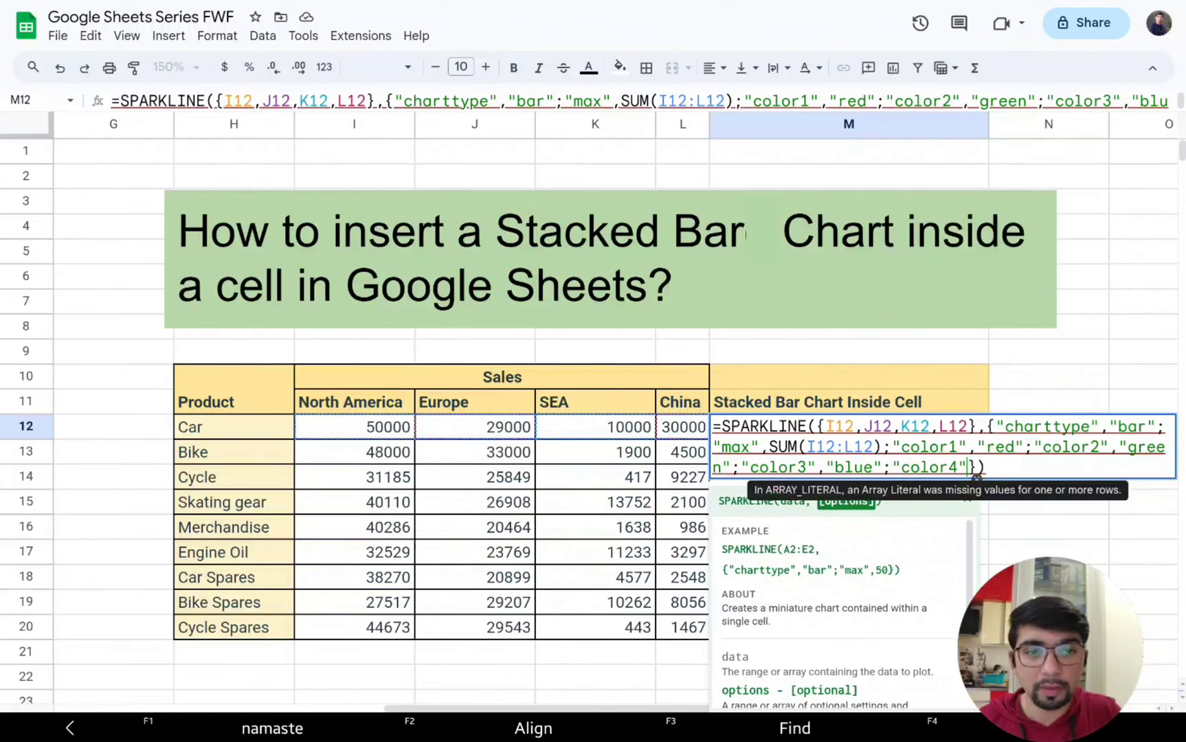
pyautogui.write(',"')
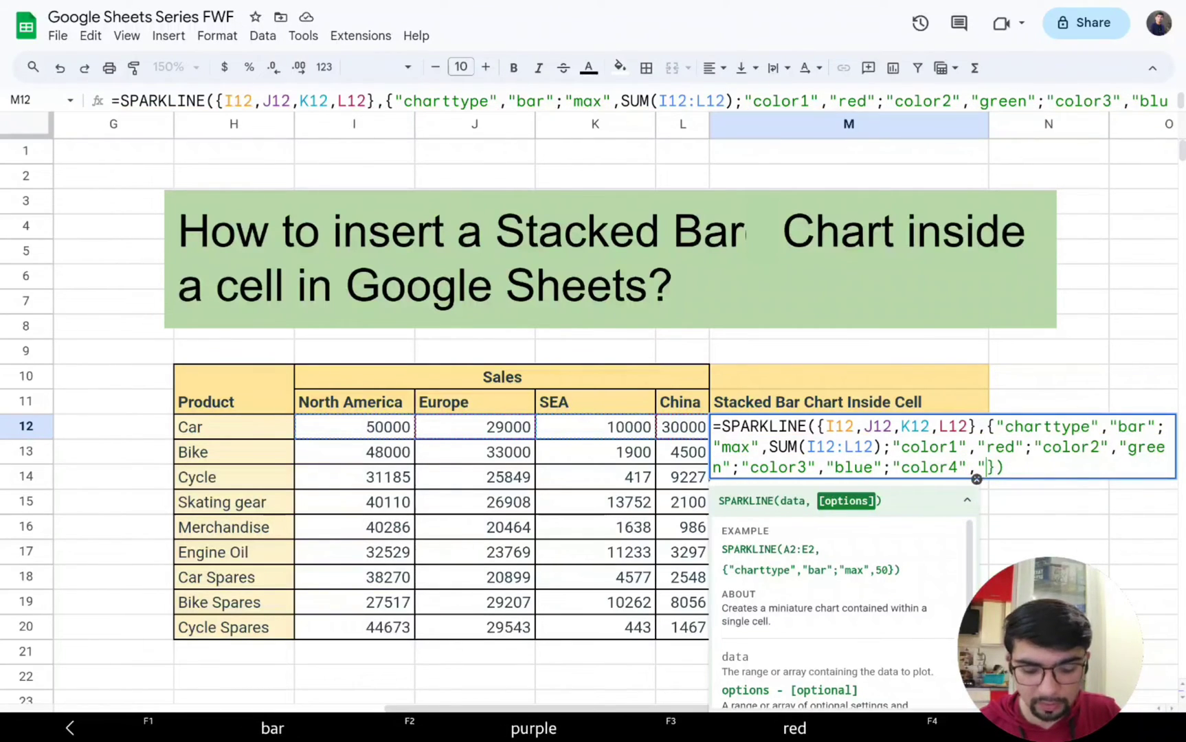
pyautogui.write('orange')
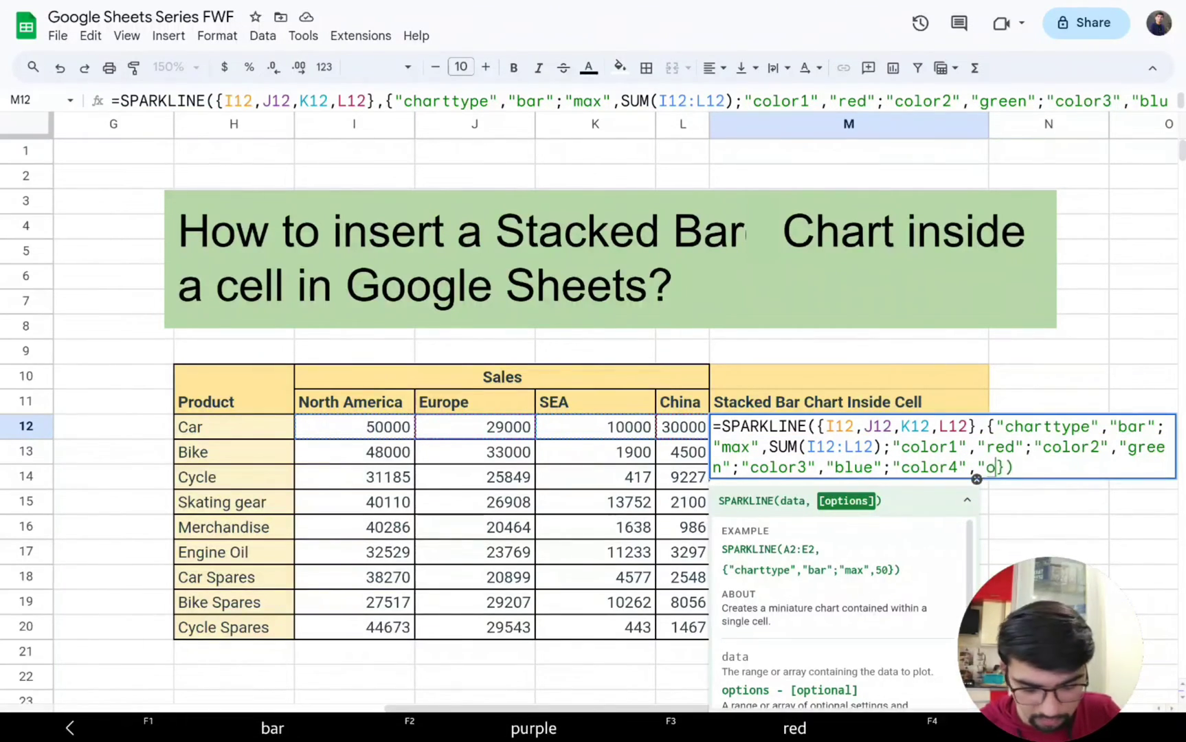
pyautogui.write('"')
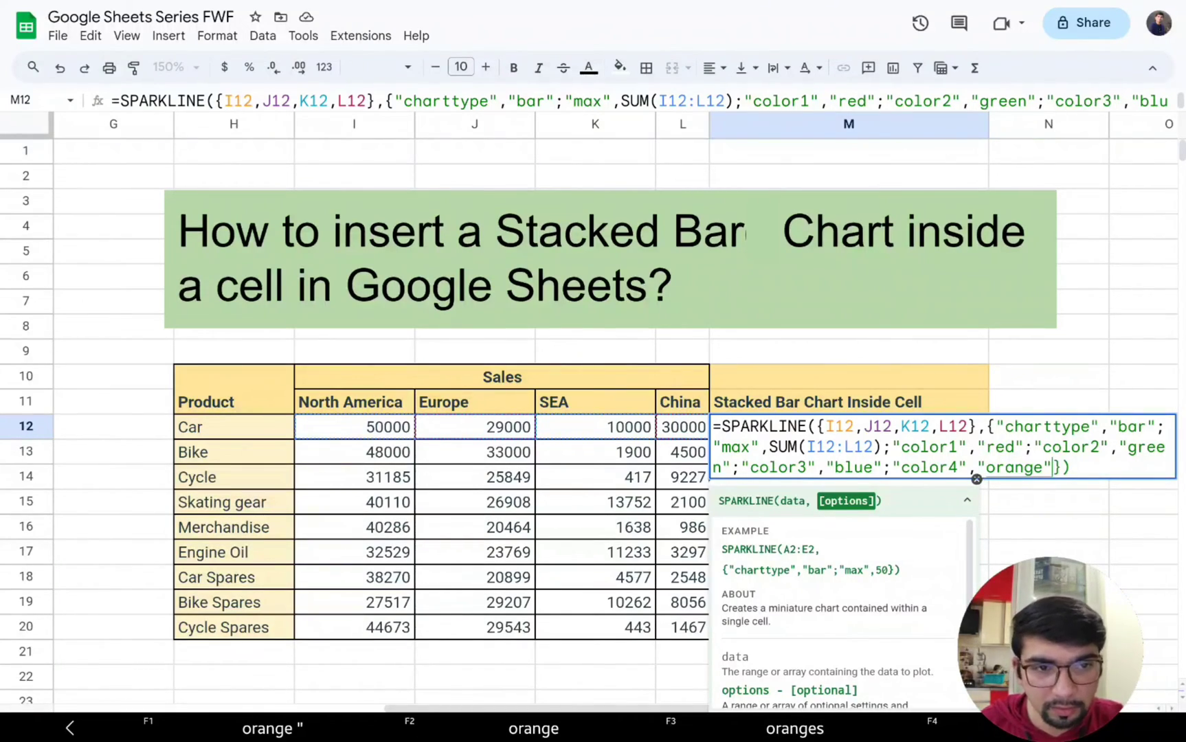
pyautogui.press('Return')
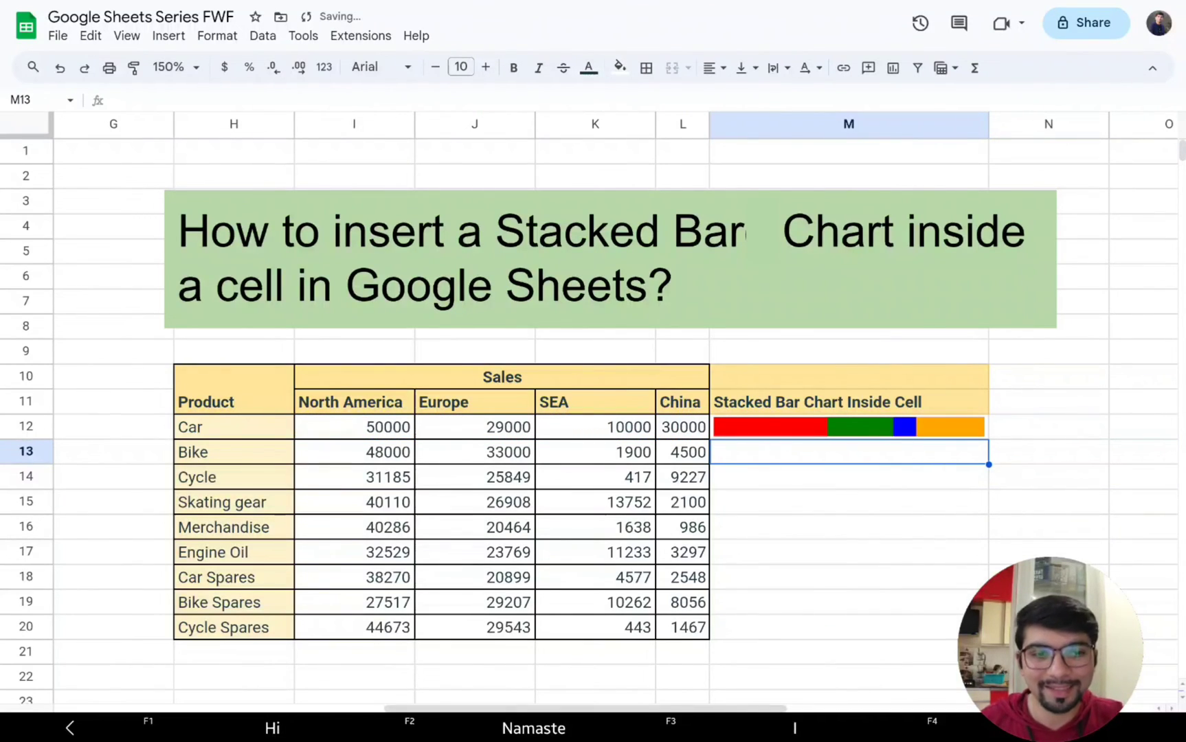
# Copy the SPARKLINE formula from M12 and paste it over M12:M20 for all the product rows.
pyautogui.click(976, 429)
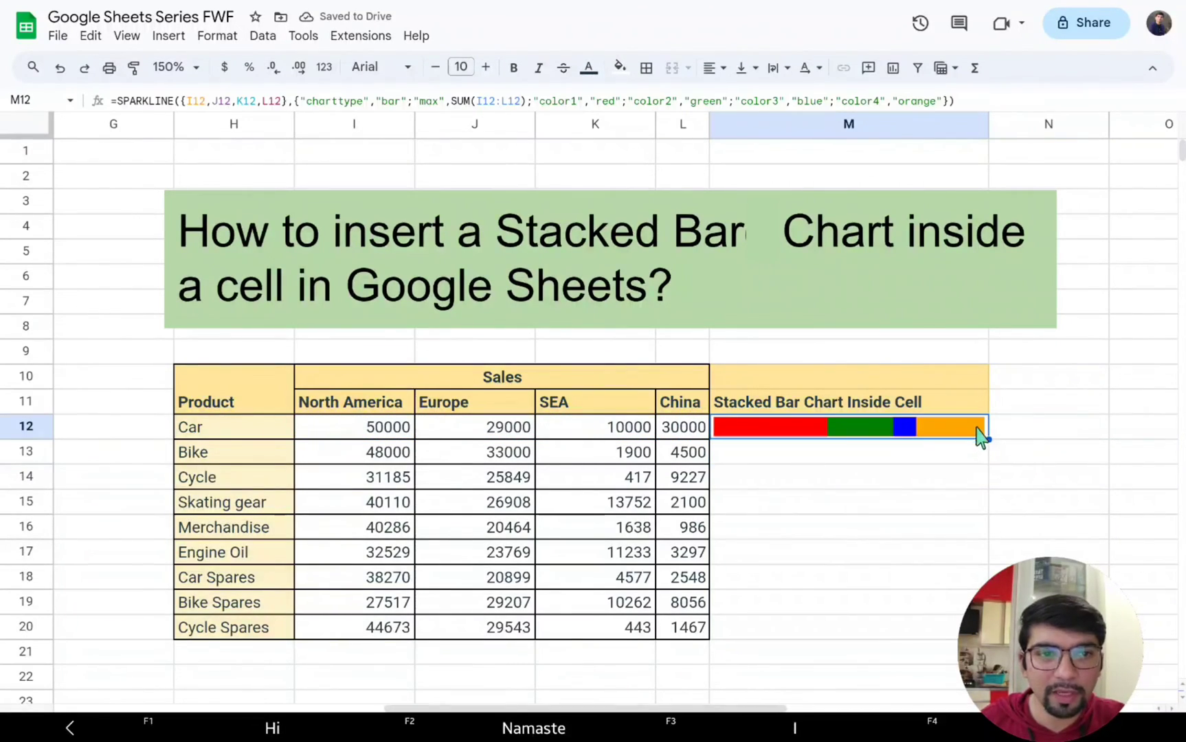
pyautogui.moveTo(993, 450); pyautogui.dragTo(979, 527)
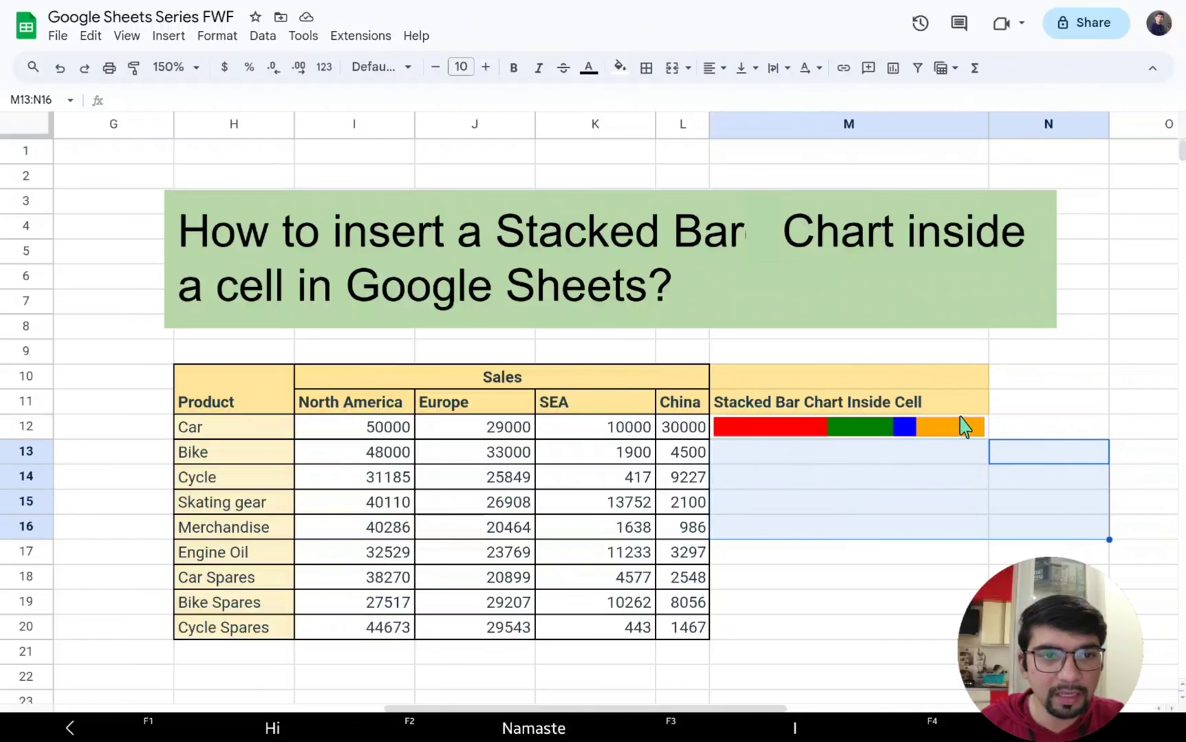
pyautogui.click(965, 427)
pyautogui.hotkey('ctrl', 'c')
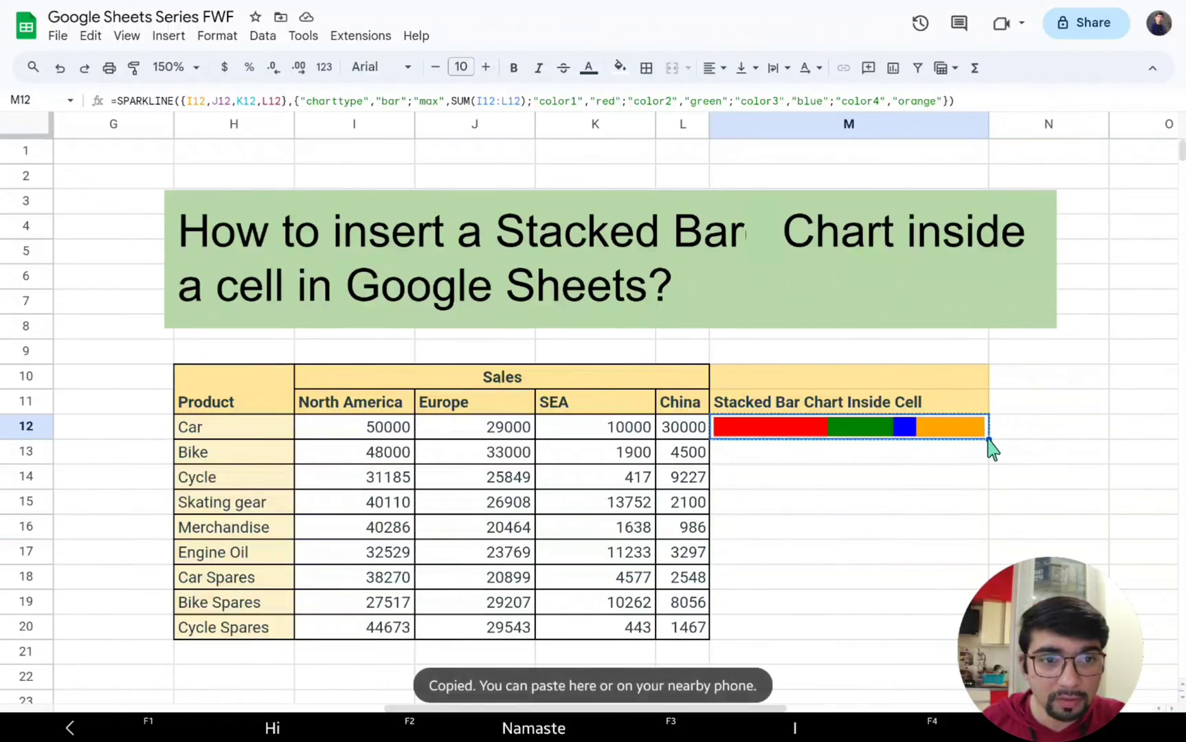
pyautogui.hotkey('shift', 'Down')
pyautogui.hotkey('shift', 'Down')
pyautogui.hotkey('shift', 'Down')
pyautogui.hotkey('shift', 'Down')
pyautogui.hotkey('shift', 'Down')
pyautogui.hotkey('shift', 'Down')
pyautogui.hotkey('shift', 'Down')
pyautogui.hotkey('shift', 'Down')
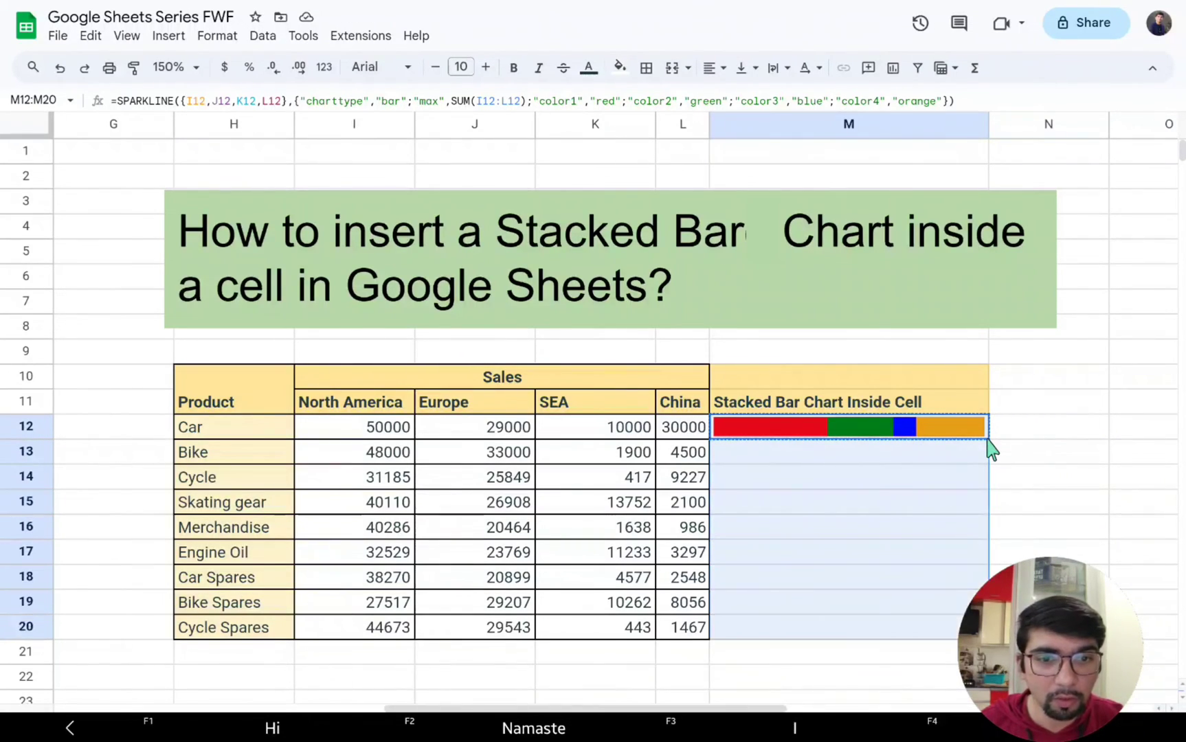
pyautogui.hotkey('ctrl', 'v')
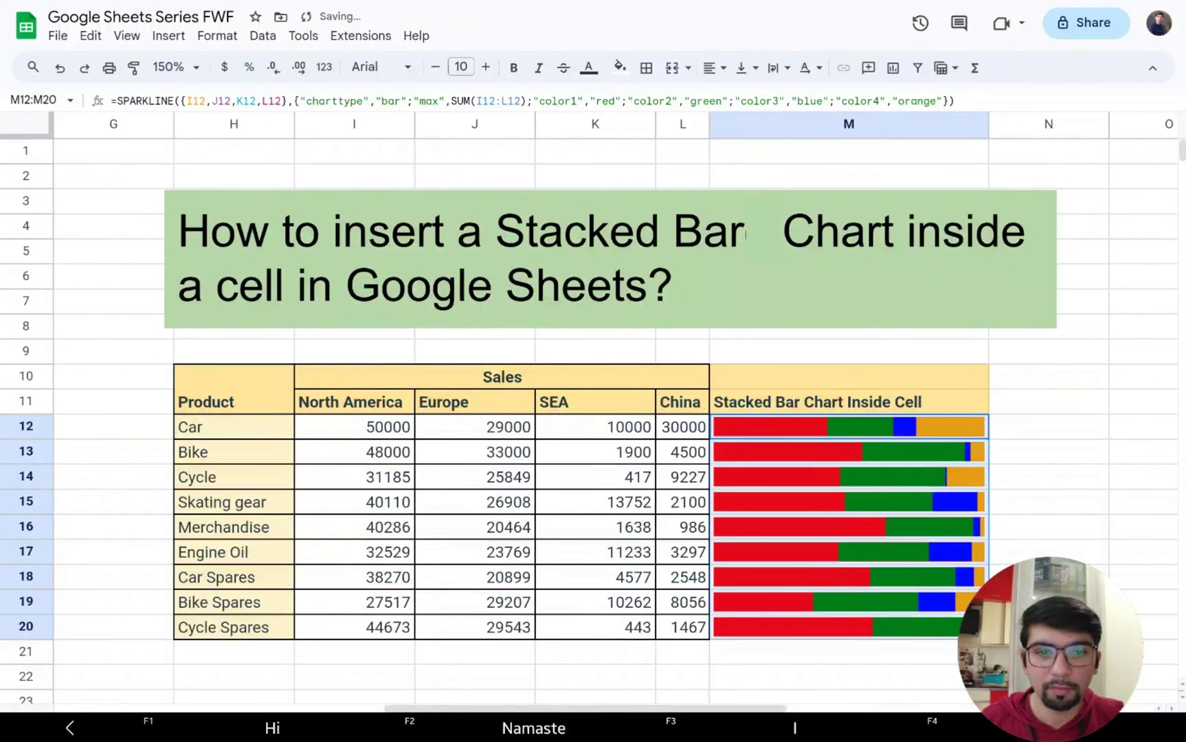
# Set the Car row's China sales in L12 to 40000.
pyautogui.click(693, 631)
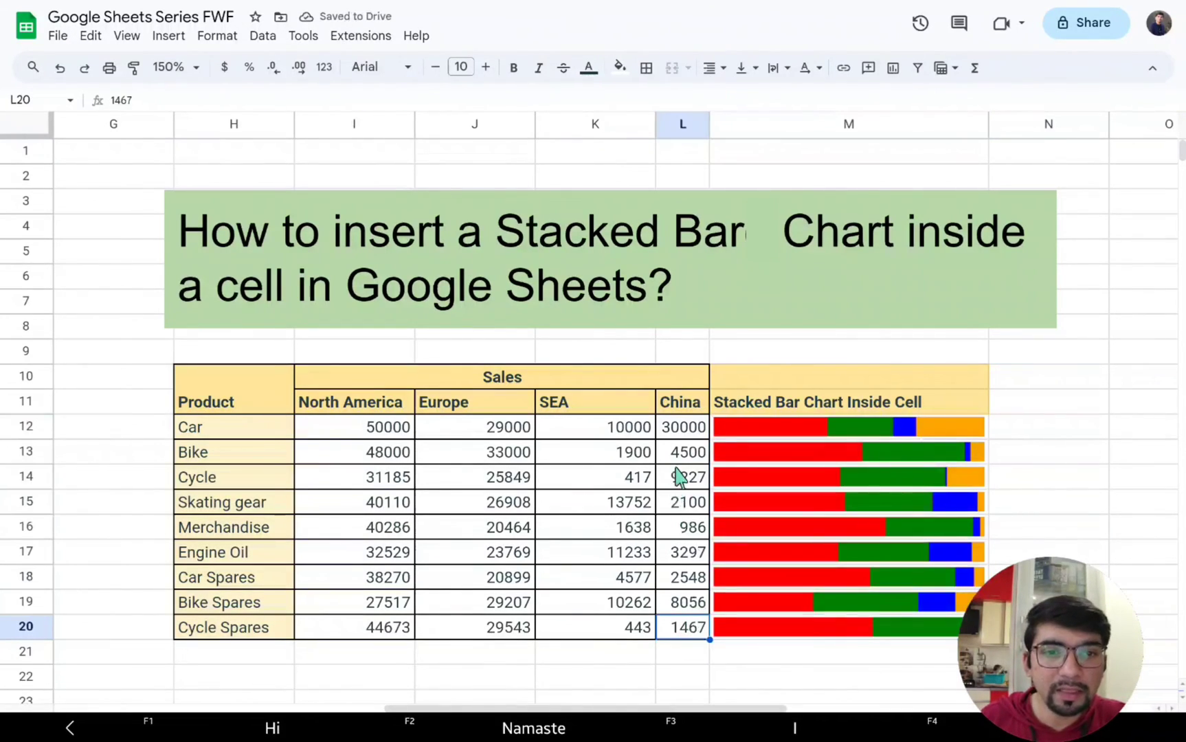
pyautogui.doubleClick(684, 427)
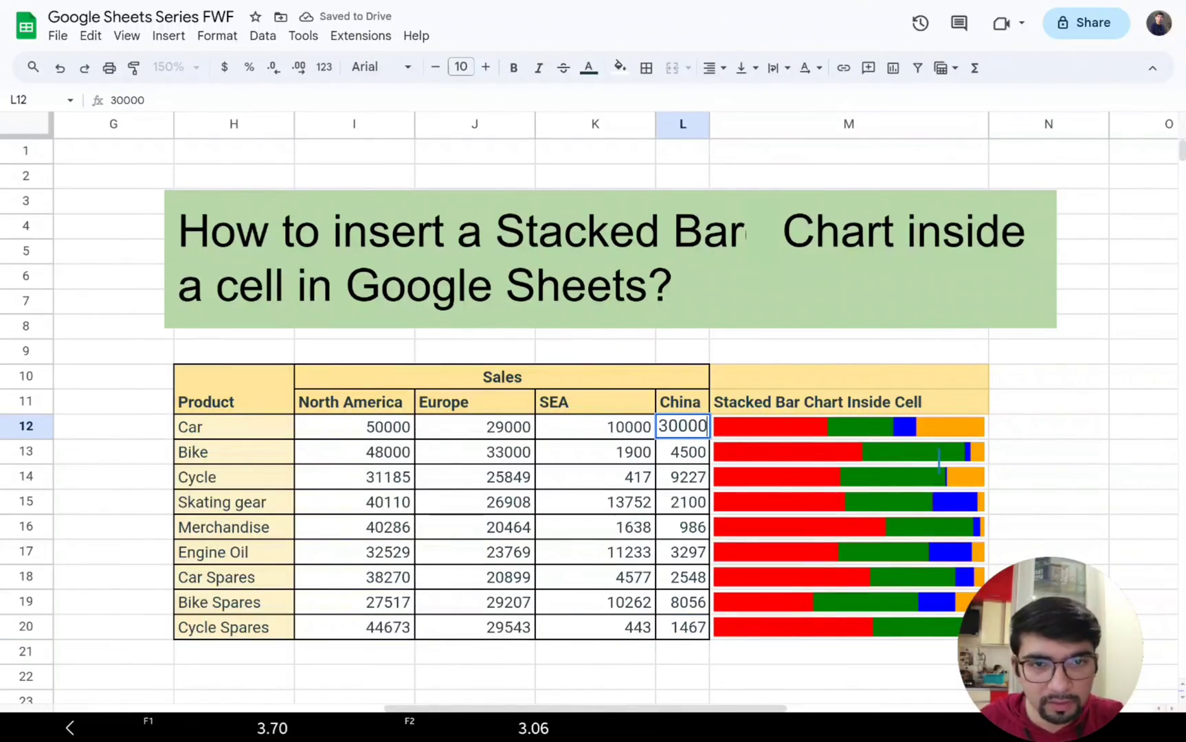
pyautogui.press('BackSpace')
pyautogui.write('4')
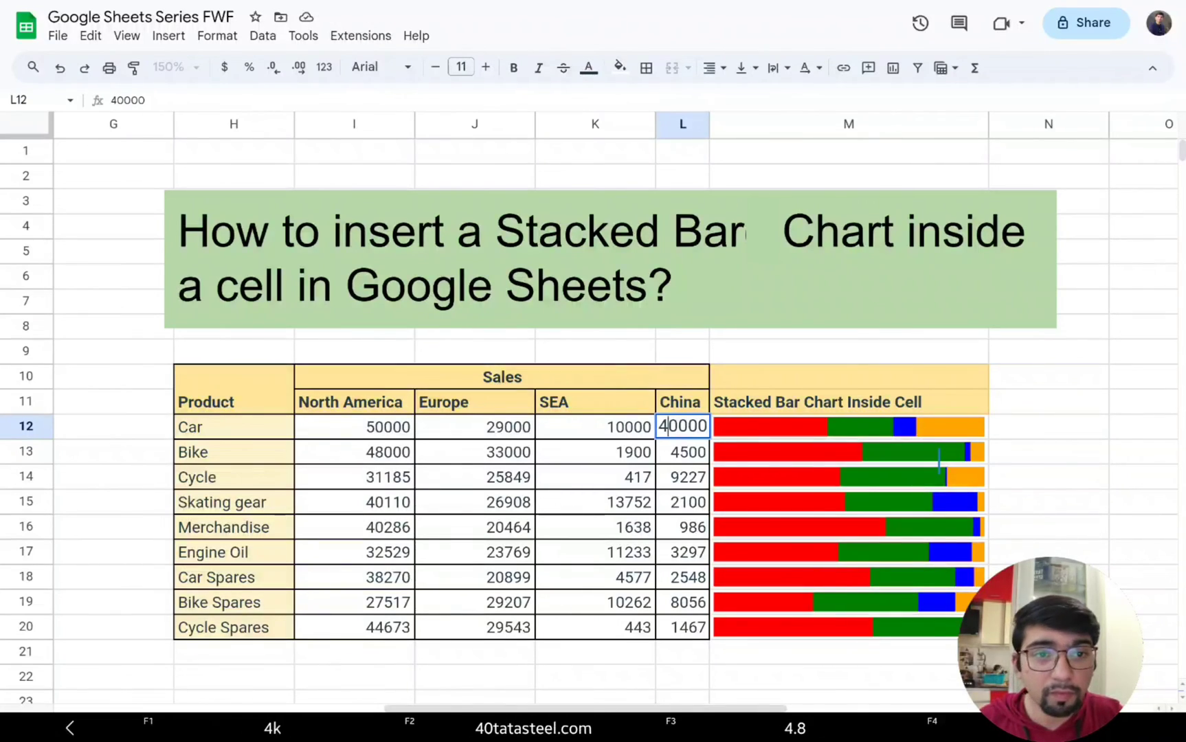
pyautogui.press('Return')
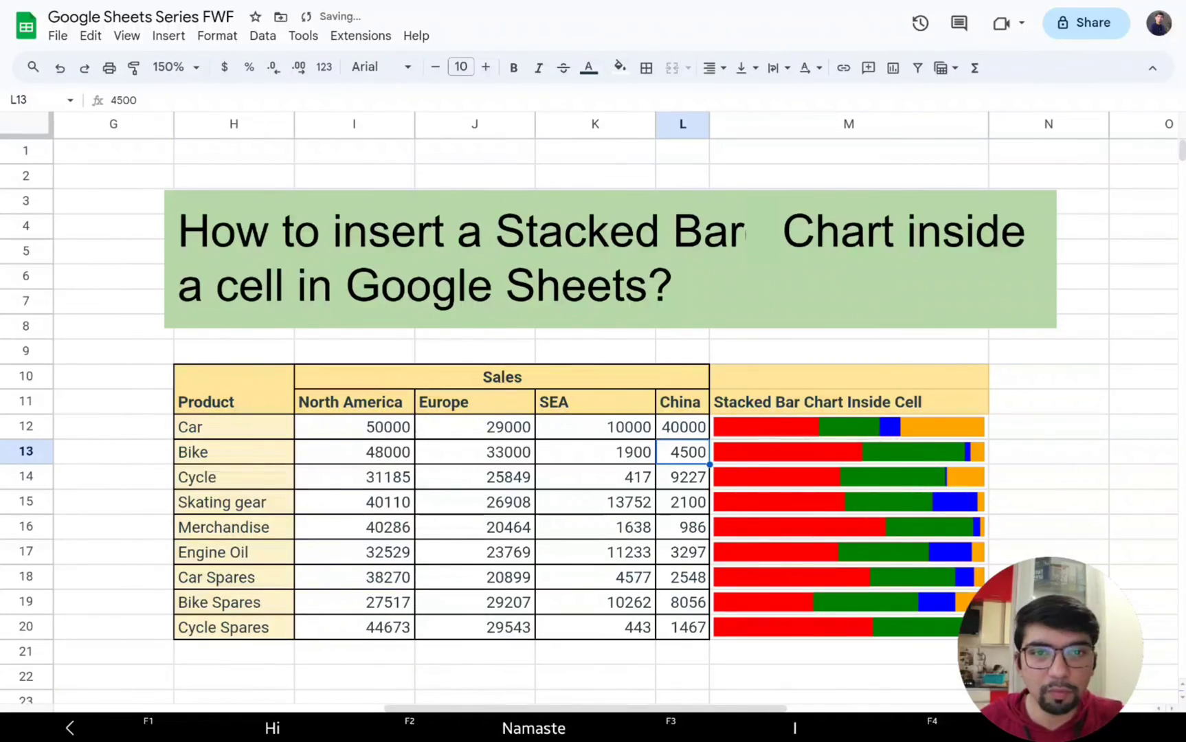
# Set the Car row's China sales in L12 to 90000.
pyautogui.doubleClick(701, 427)
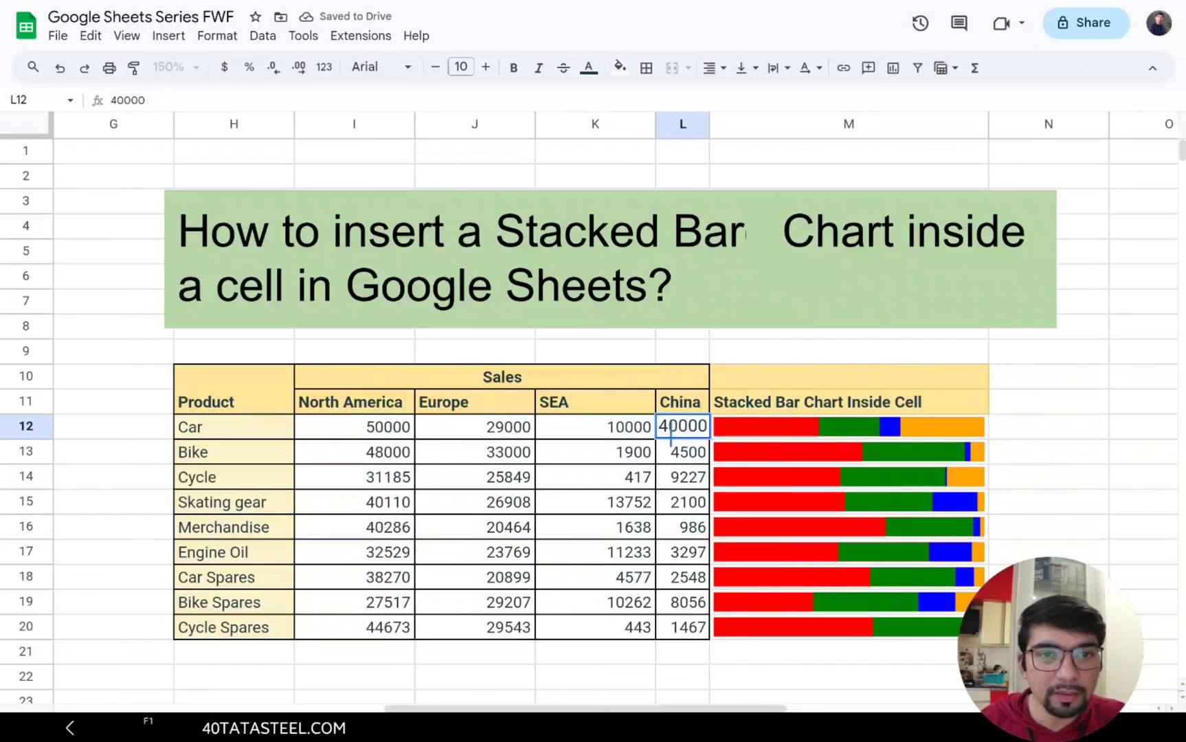
pyautogui.press('BackSpace')
pyautogui.write('9')
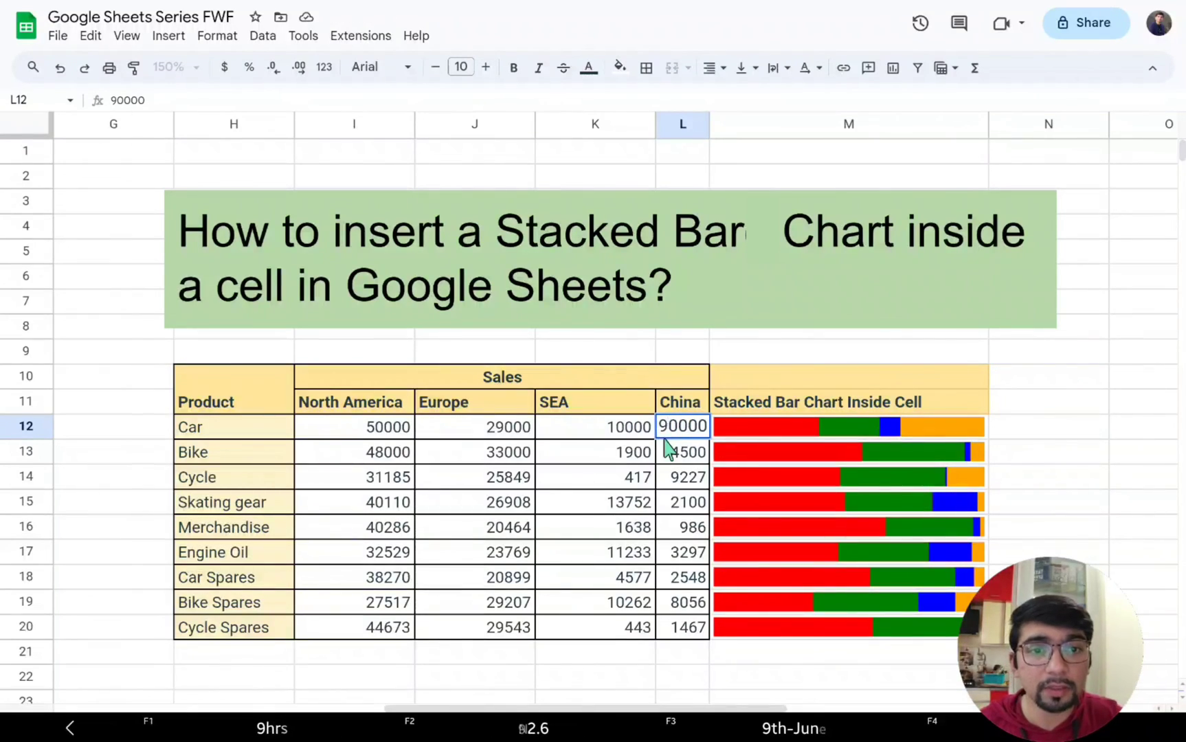
pyautogui.press('Return')
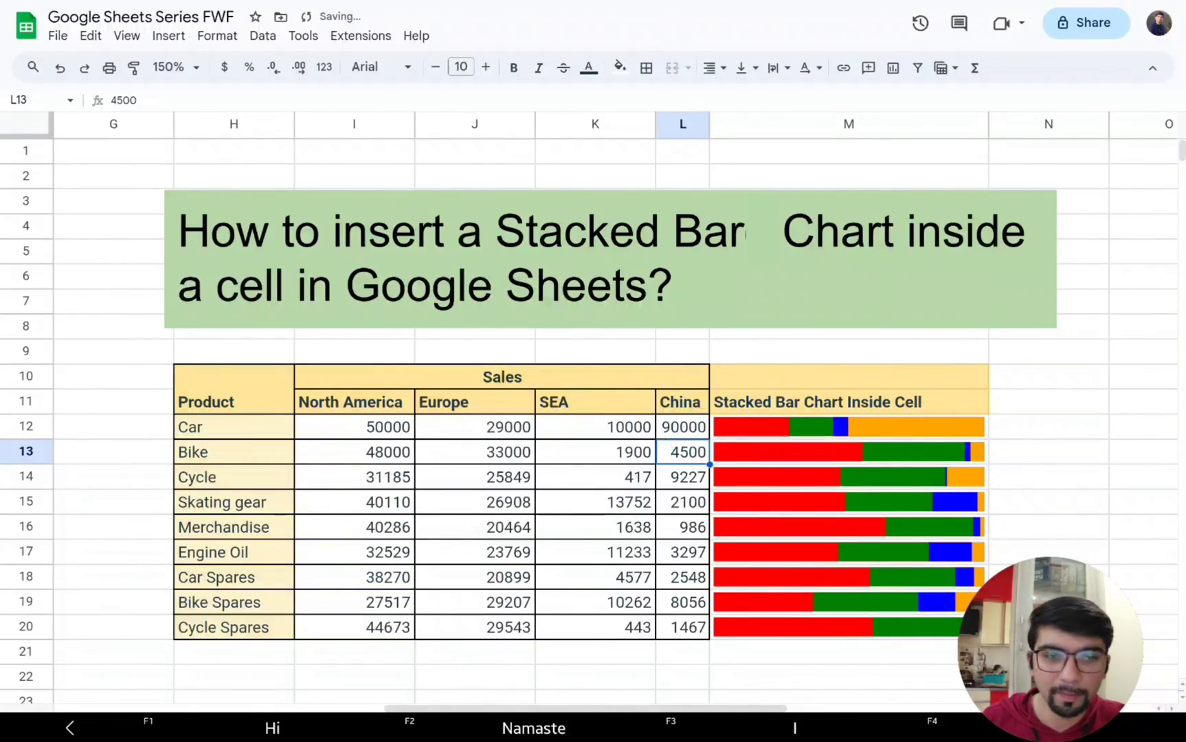